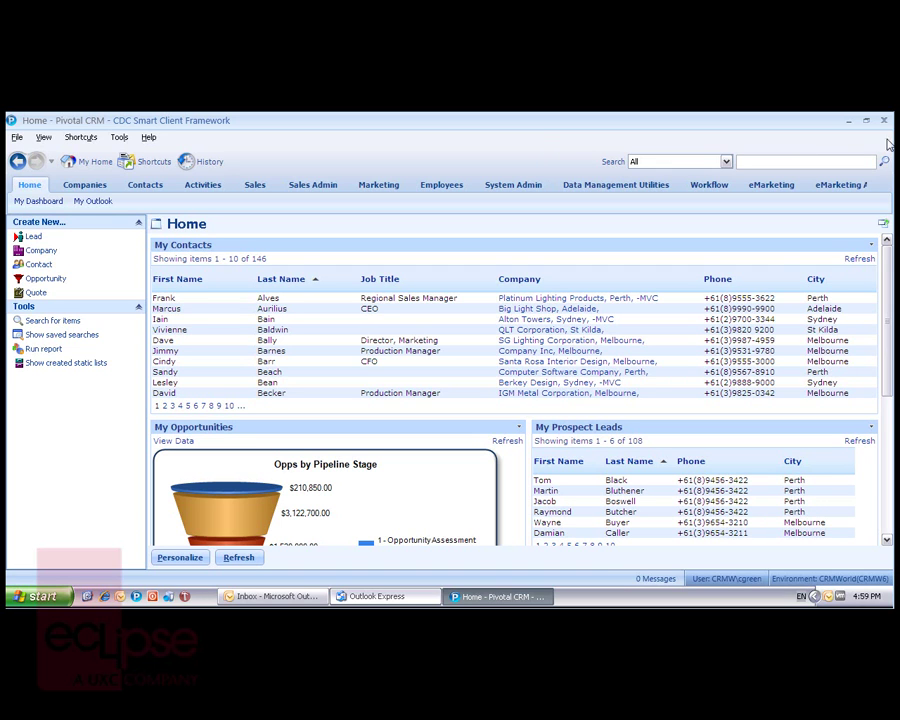
Search the Contacts records for a contact's first name
left_click(726, 162)
left_click(754, 220)
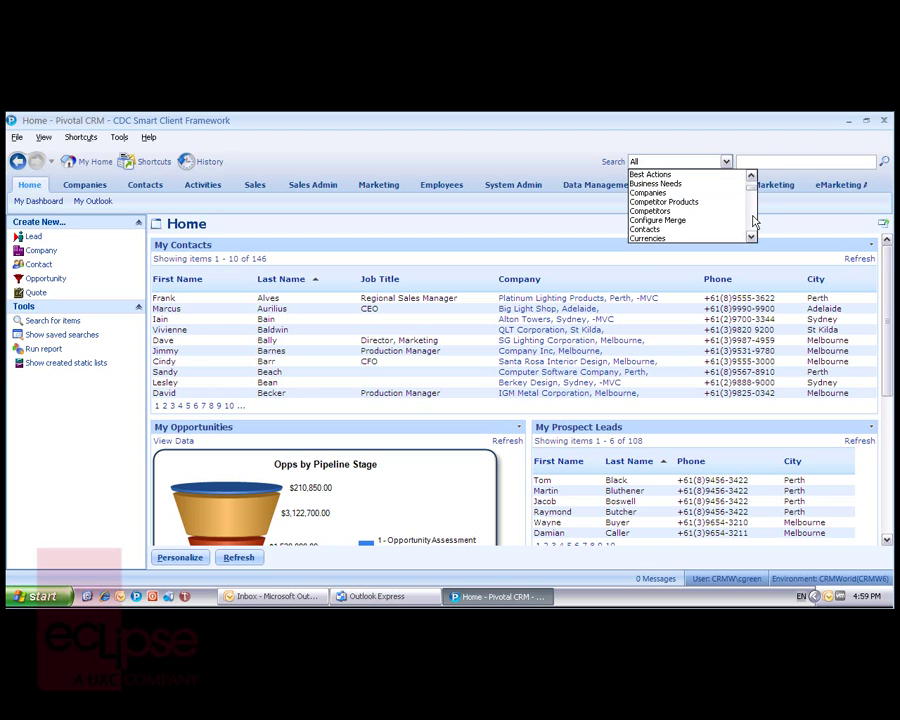
left_click(687, 229)
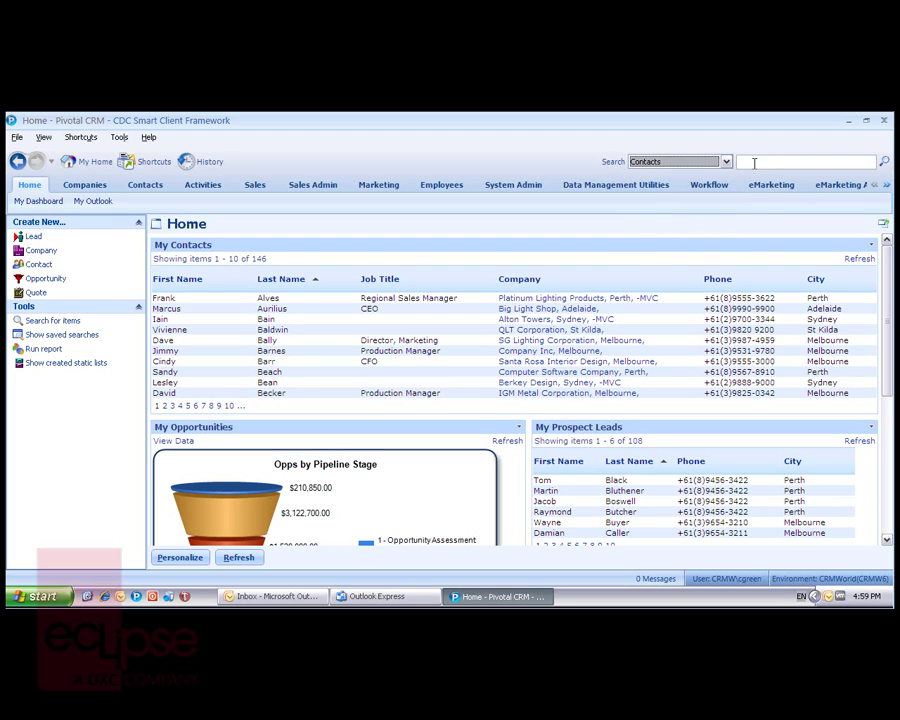
left_click(754, 162)
type("joh")
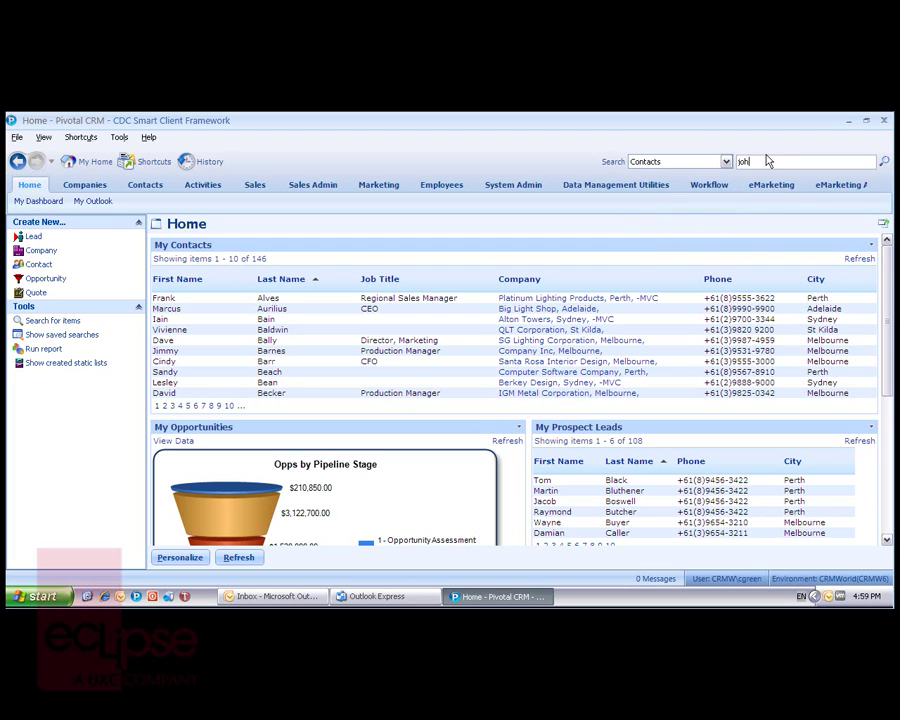
type("n")
left_click(884, 162)
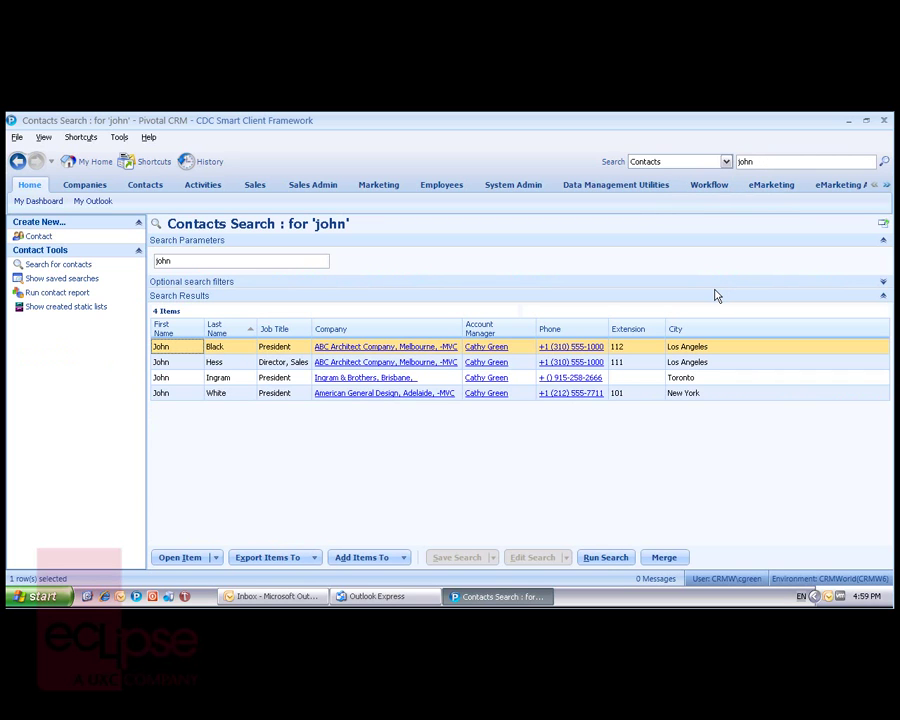
Browse the saved searches from the home page and open the recent search "Contacts by AM? and State?"
left_click(96, 165)
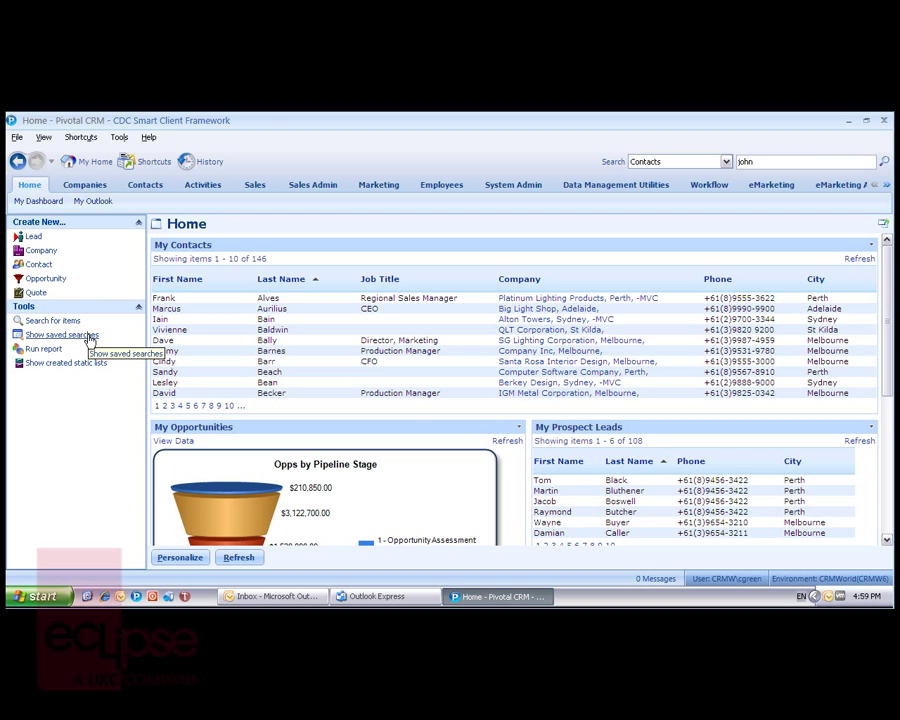
left_click(88, 336)
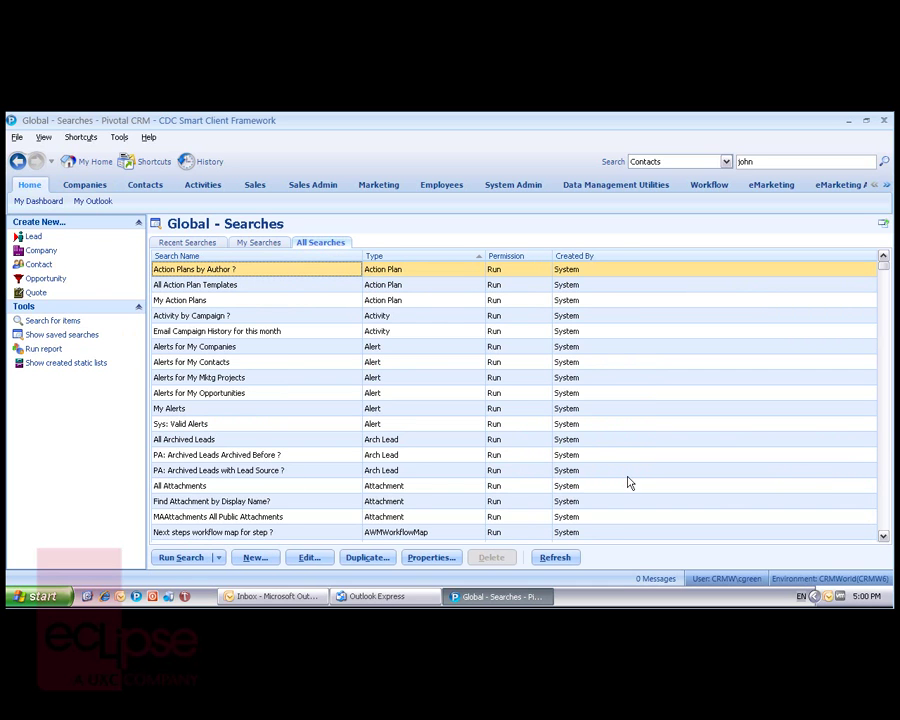
left_click(272, 245)
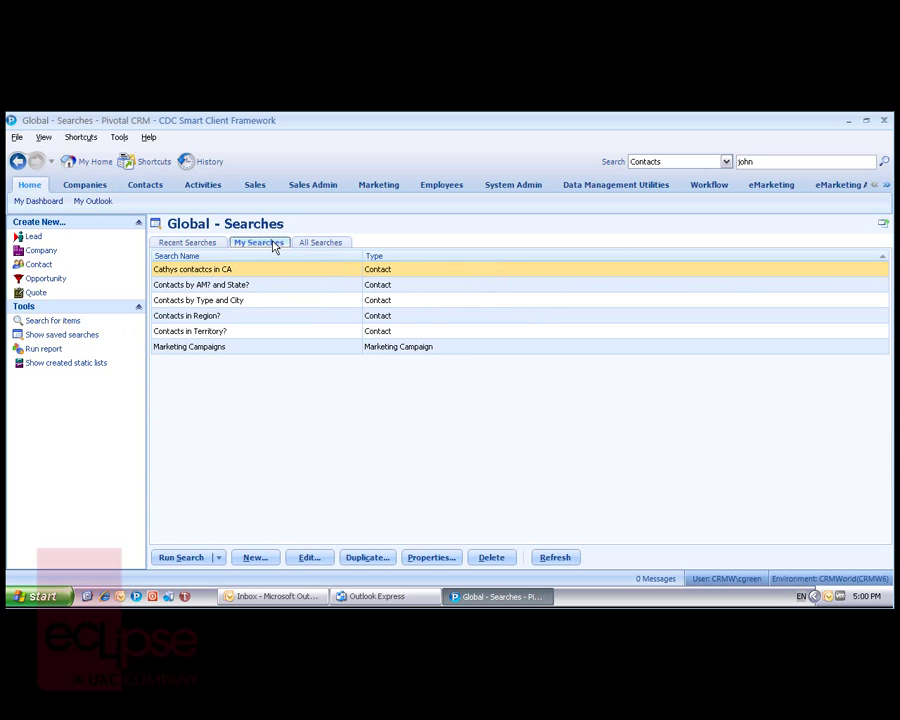
left_click(189, 246)
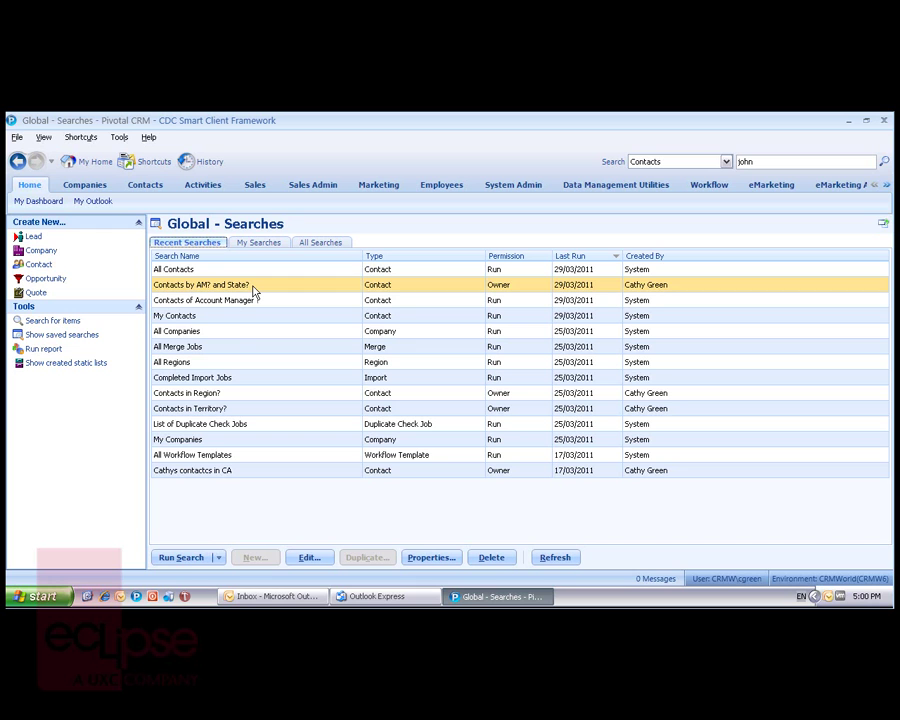
left_click(184, 558)
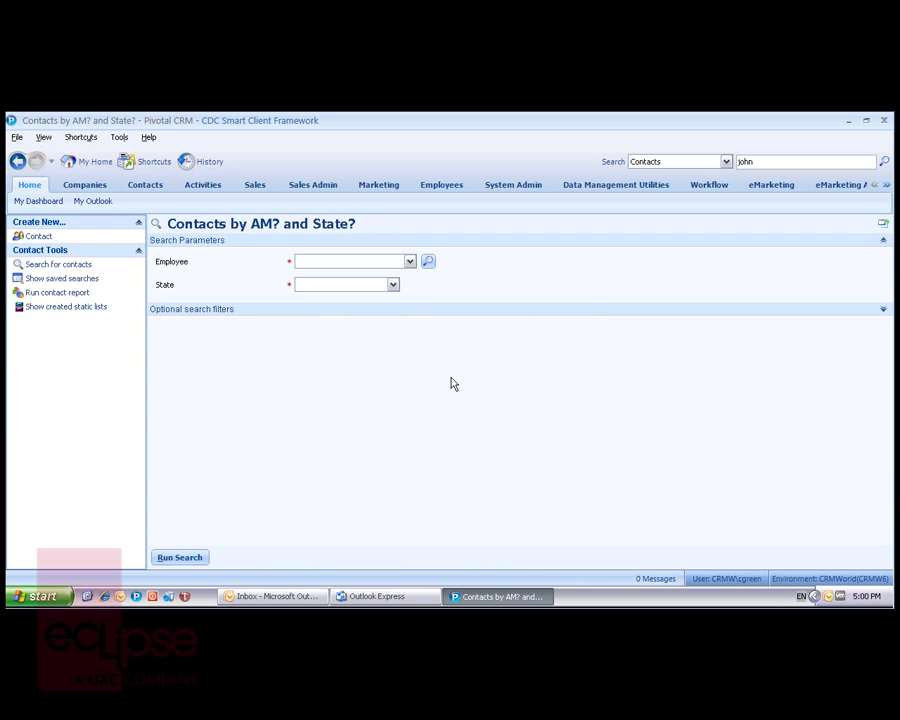
Run the search with the account manager's name as the employee and VIC as the state
left_click(409, 262)
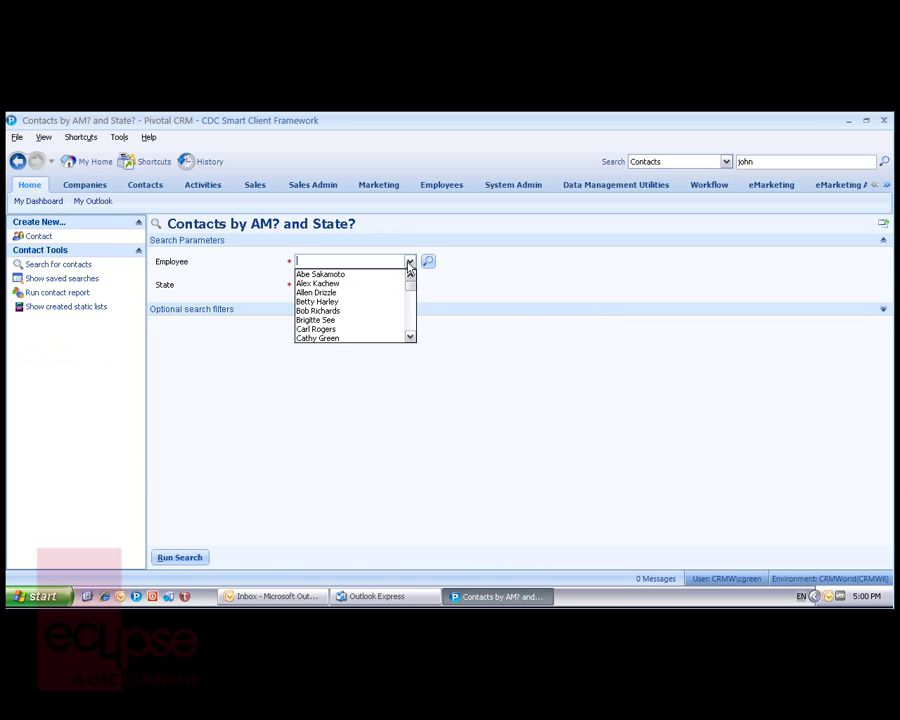
left_click(364, 338)
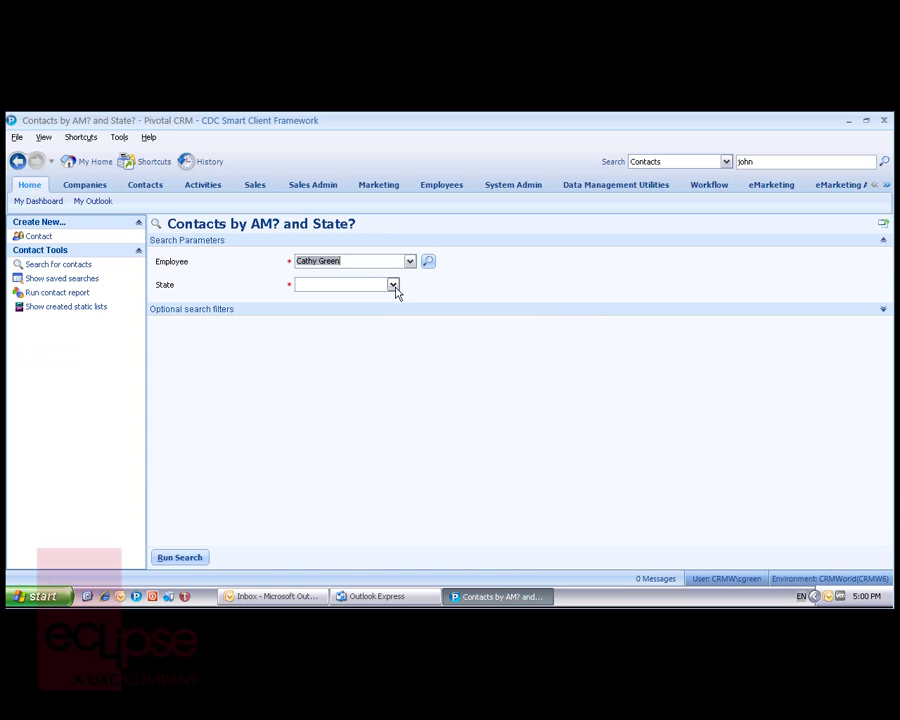
left_click(380, 285)
type("VIC")
left_click(178, 560)
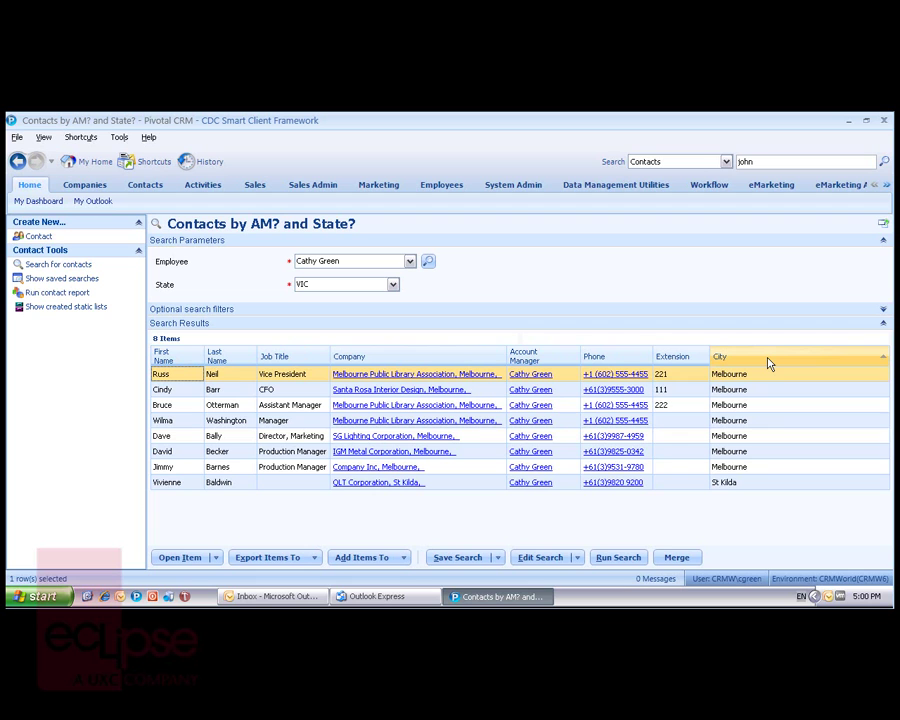
Review which columns can be displayed in the contact search results, keeping the current selection
right_click(486, 362)
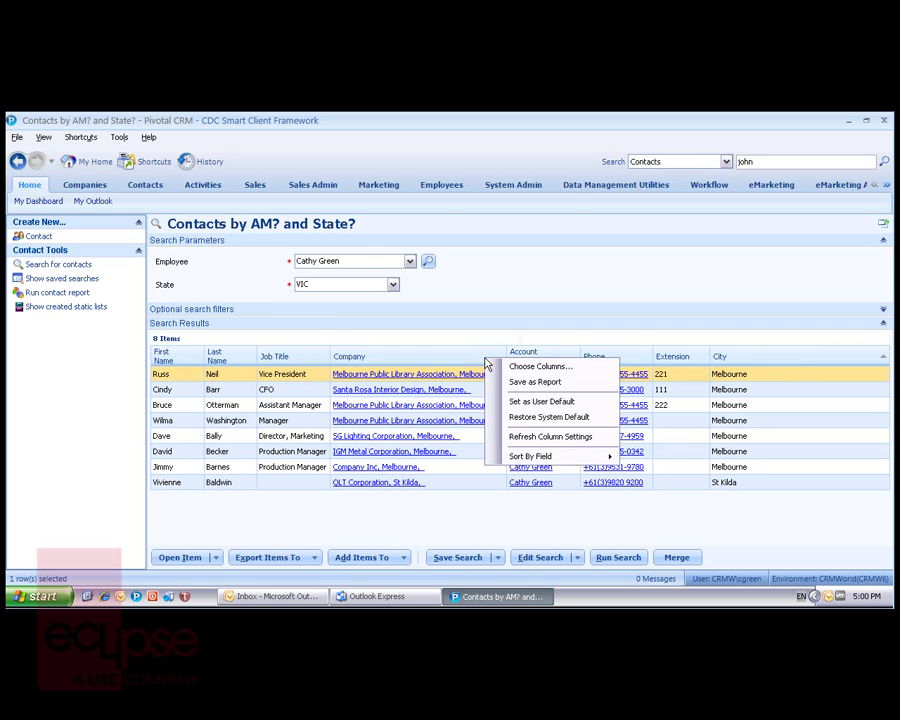
left_click(532, 367)
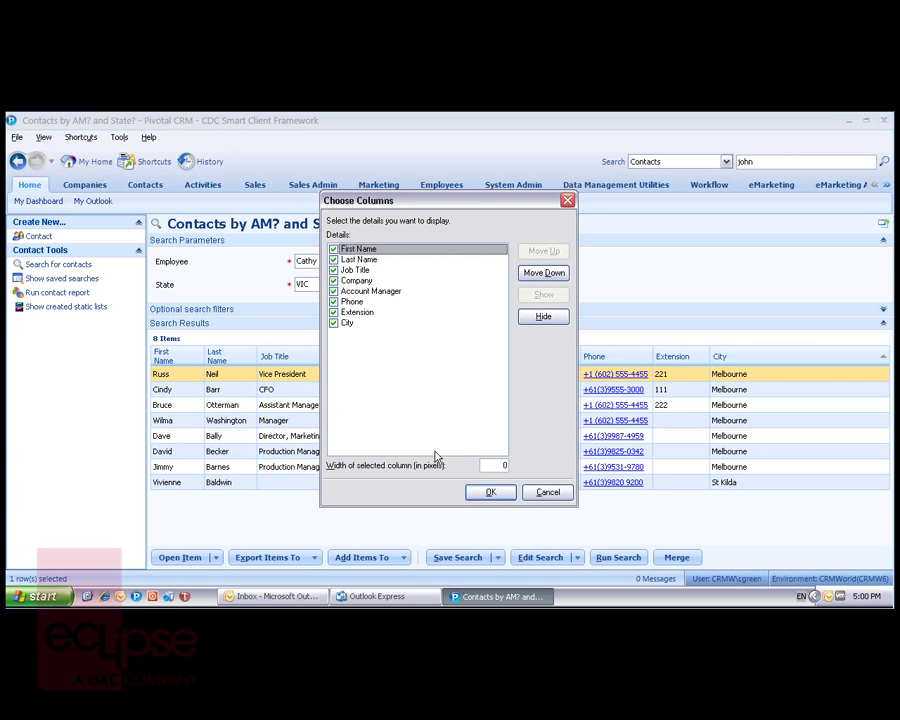
left_click(500, 494)
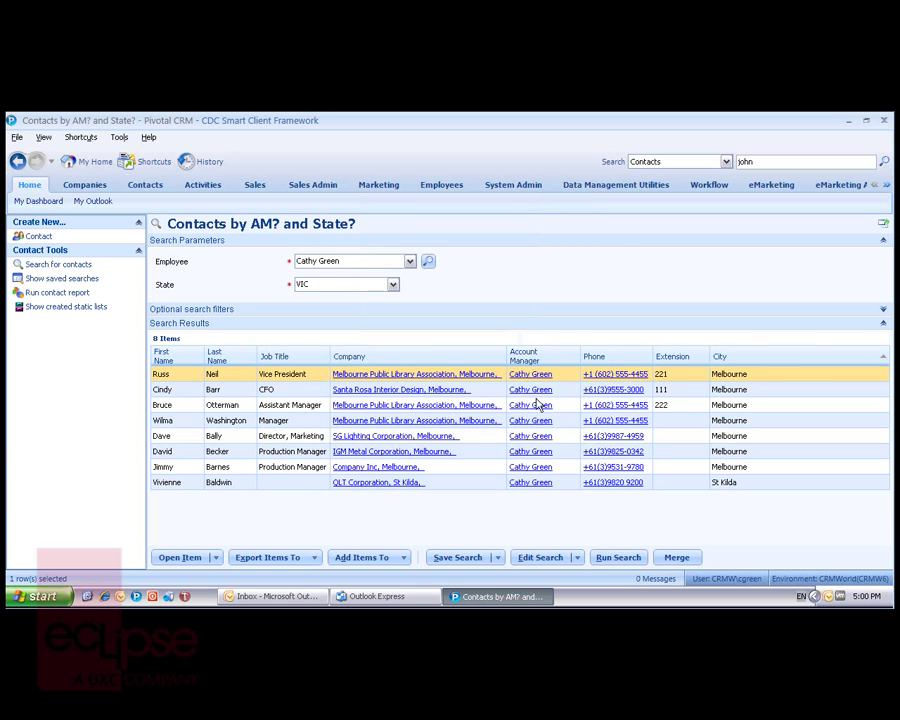
Examine the advanced sort settings and the fields available for sorting the contact results, without applying a sort
right_click(428, 356)
mouse_move(494, 459)
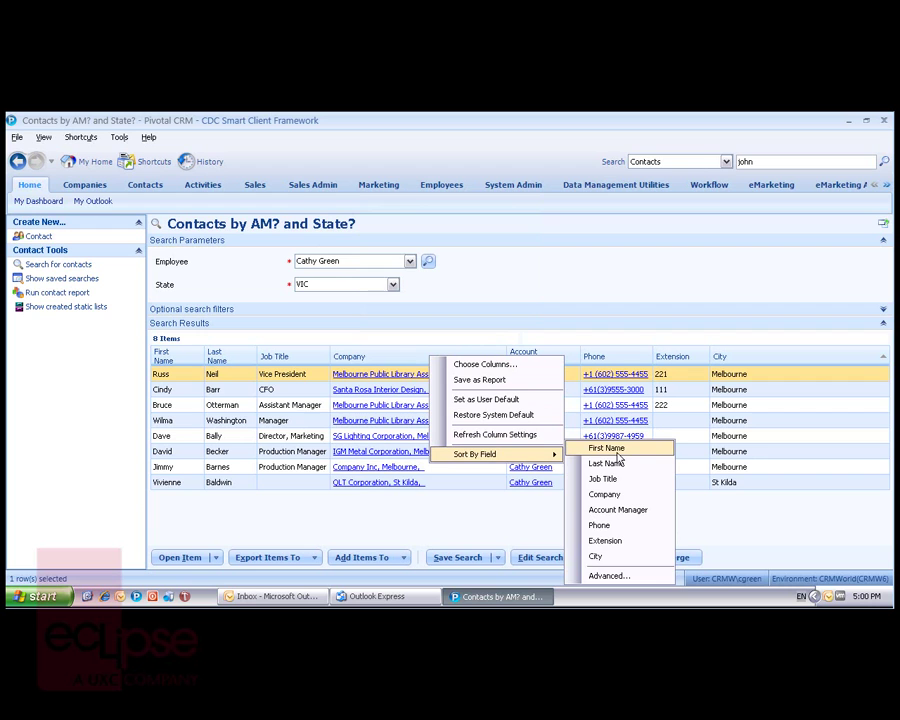
left_click(612, 576)
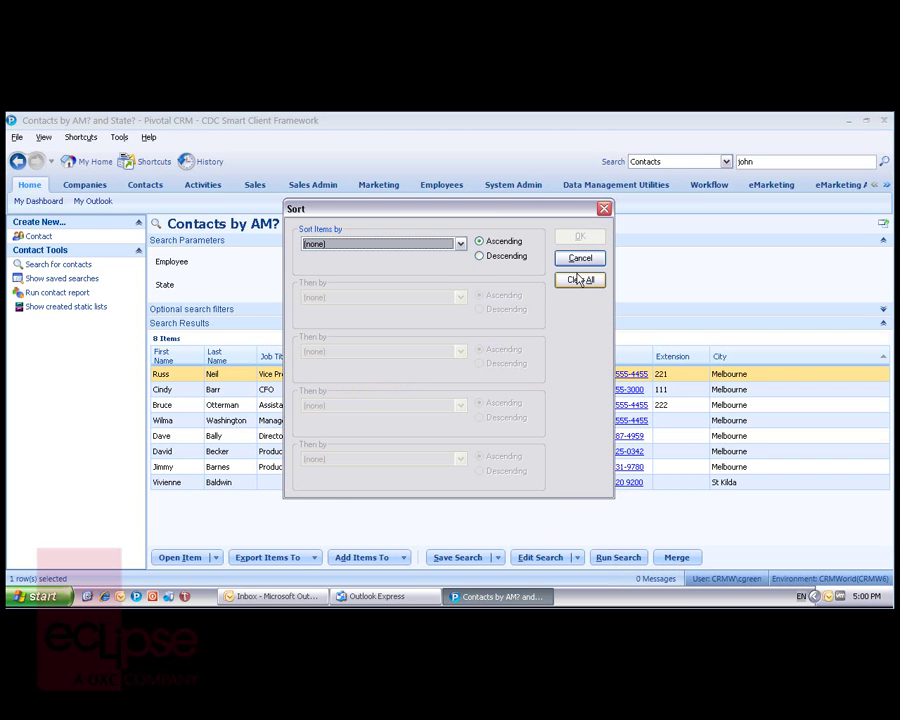
left_click(460, 245)
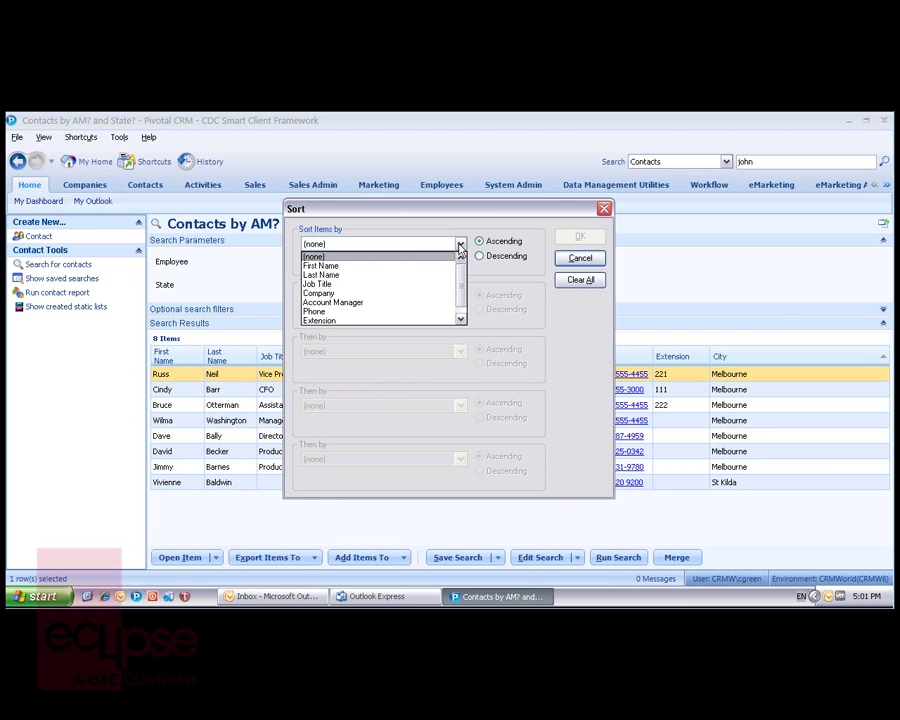
mouse_move(461, 278)
left_mouse_down()
mouse_move(462, 290)
mouse_move(461, 257)
left_mouse_up()
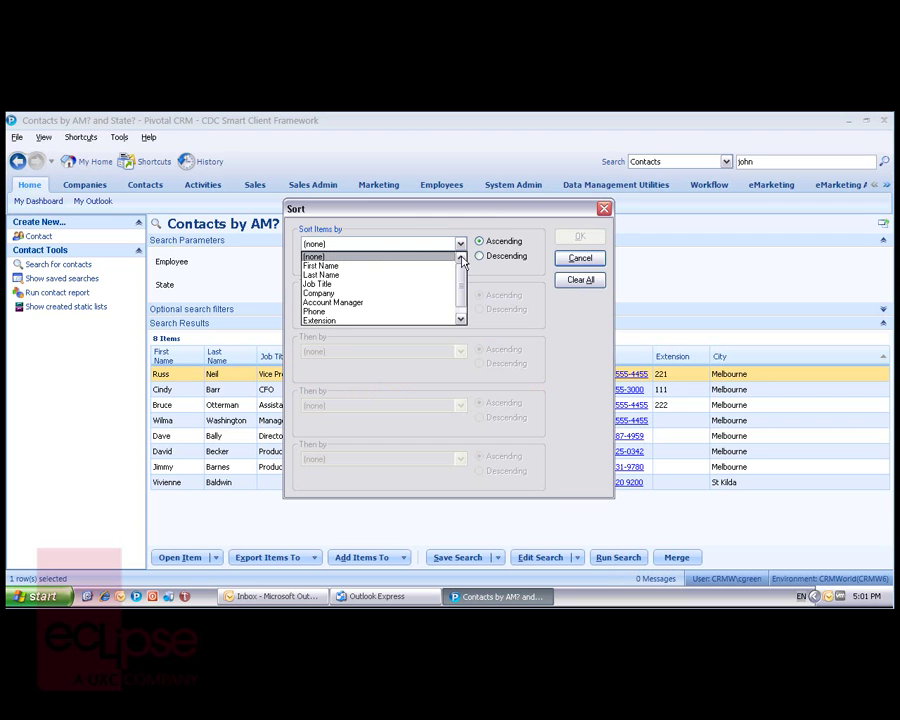
left_click(582, 260)
left_click(582, 260)
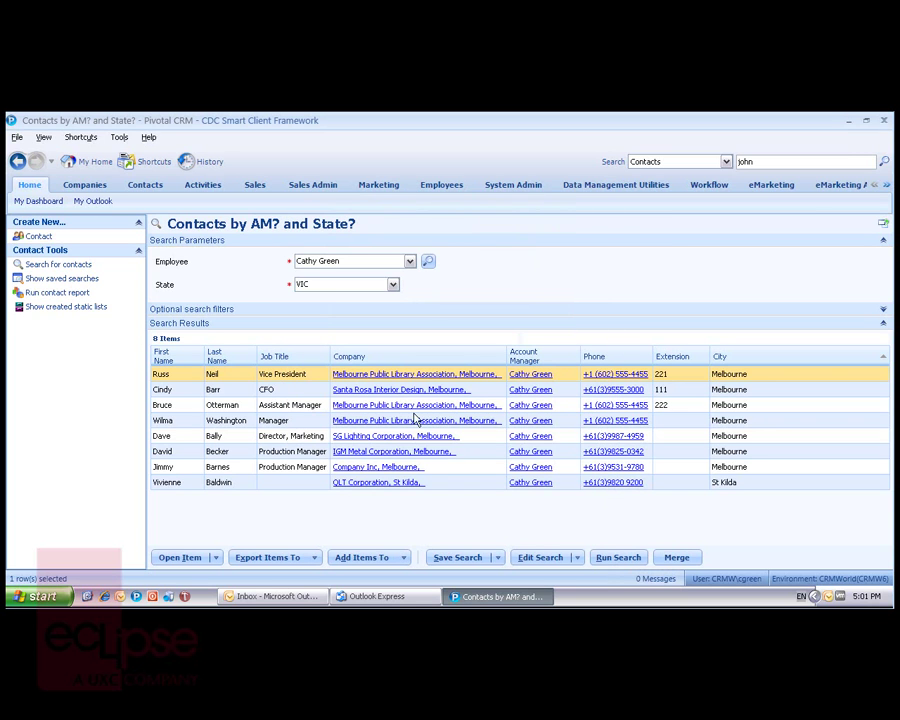
Apply the optional "Prospects only" filter, rerun the search and collapse the search filters
left_click(883, 310)
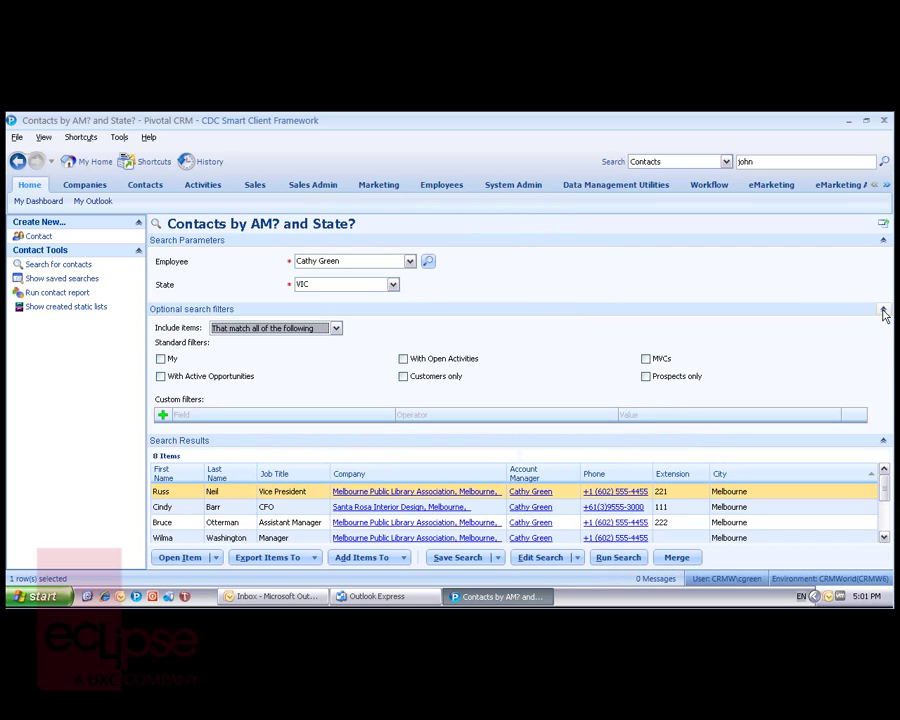
left_click(646, 377)
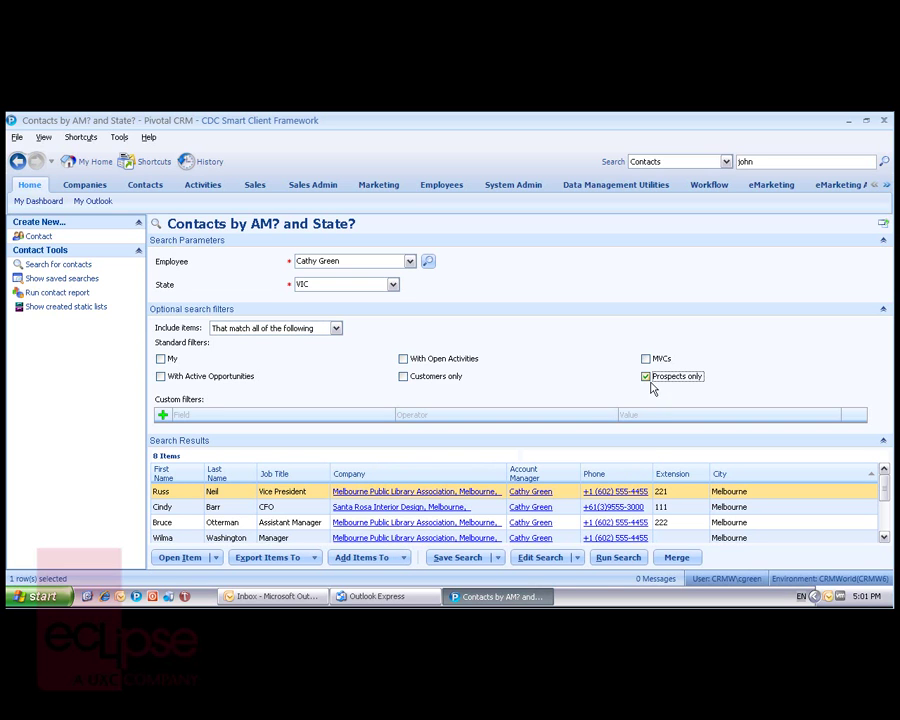
left_click(618, 558)
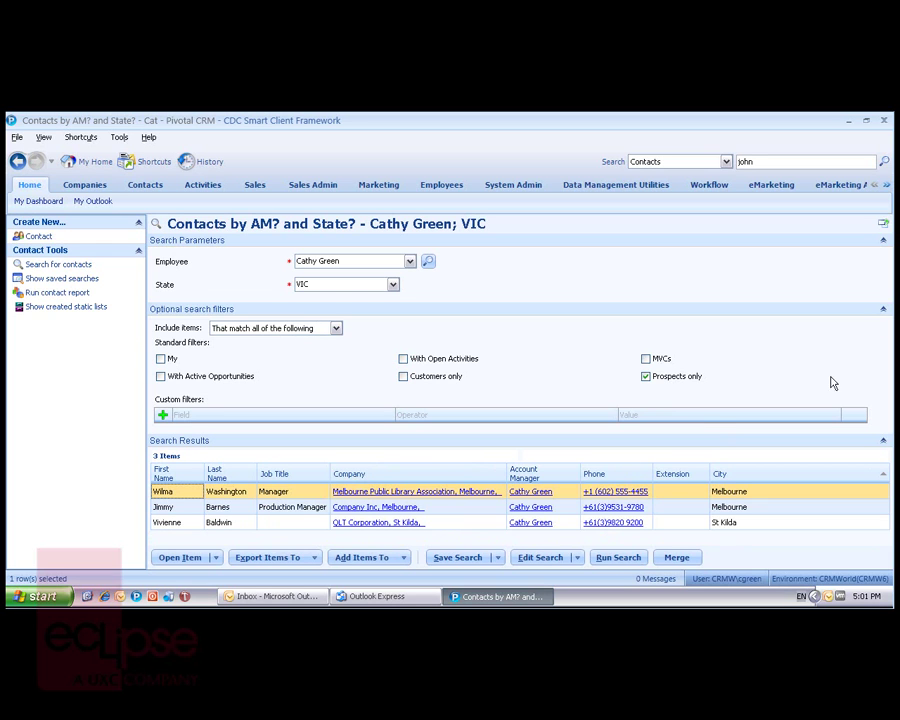
left_click(883, 310)
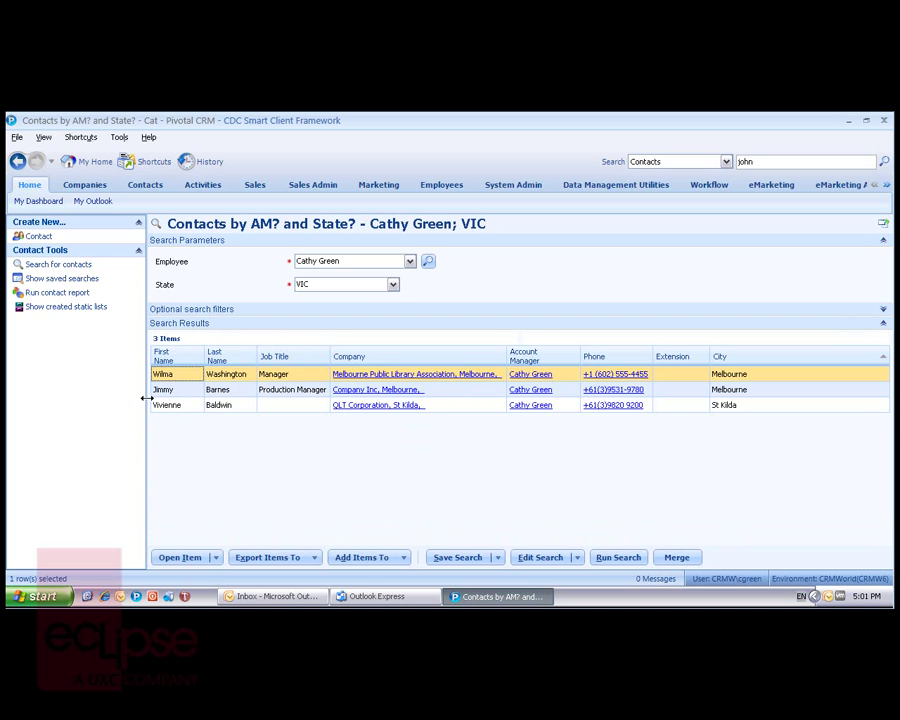
Select all the contacts in the filtered results and examine the formats for exporting them
left_click(186, 407, "shift")
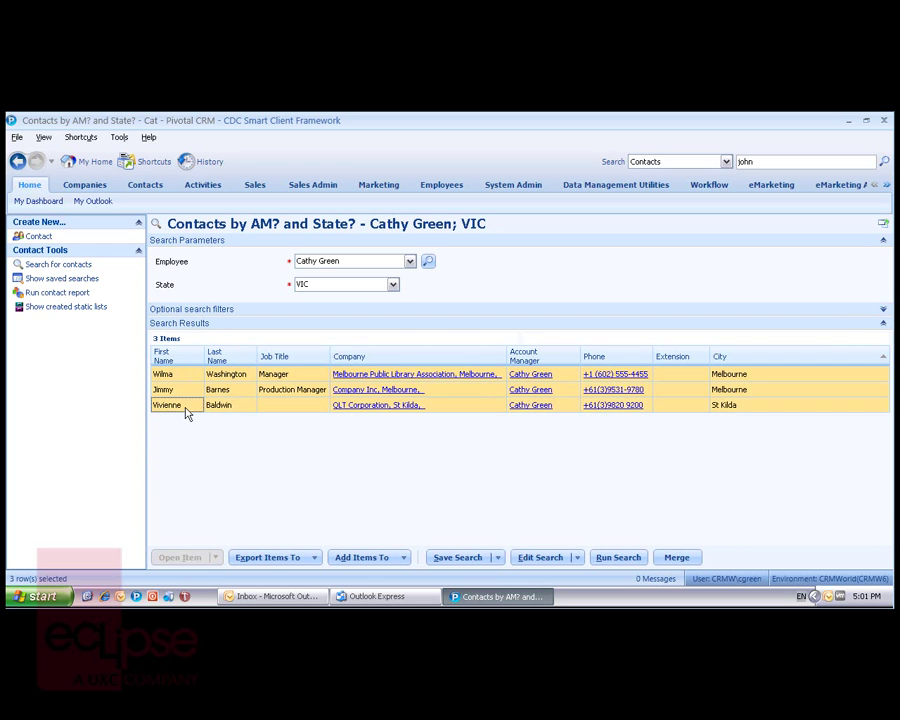
left_click(314, 558)
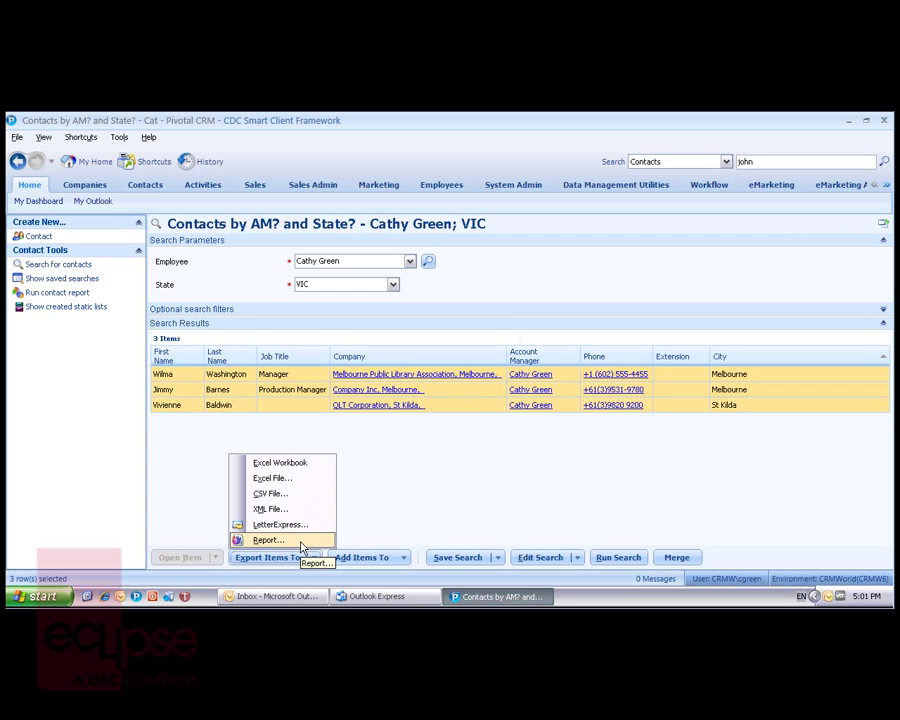
left_click(299, 541)
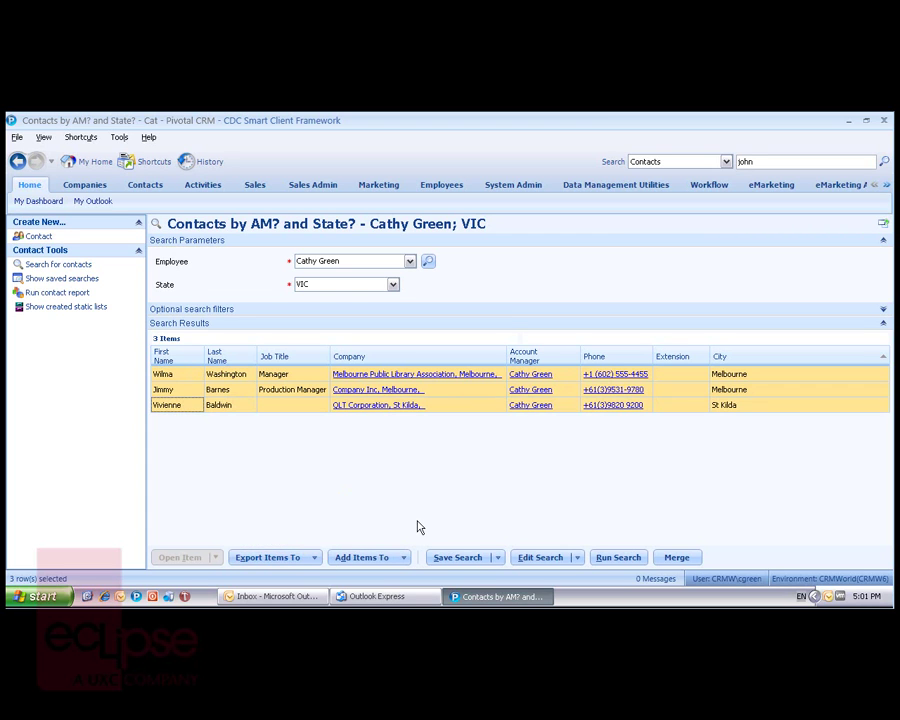
Compare the add-to-list and shortcut options for all contacts and for the first contact alone, and select the first two contacts
left_click(405, 560)
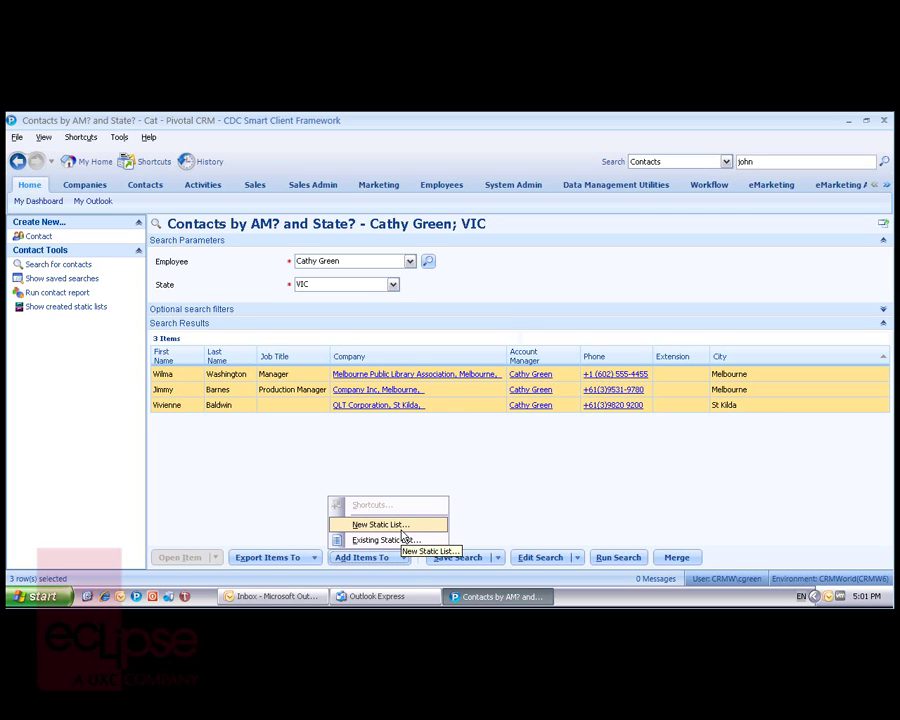
left_click(396, 478)
left_click(183, 377)
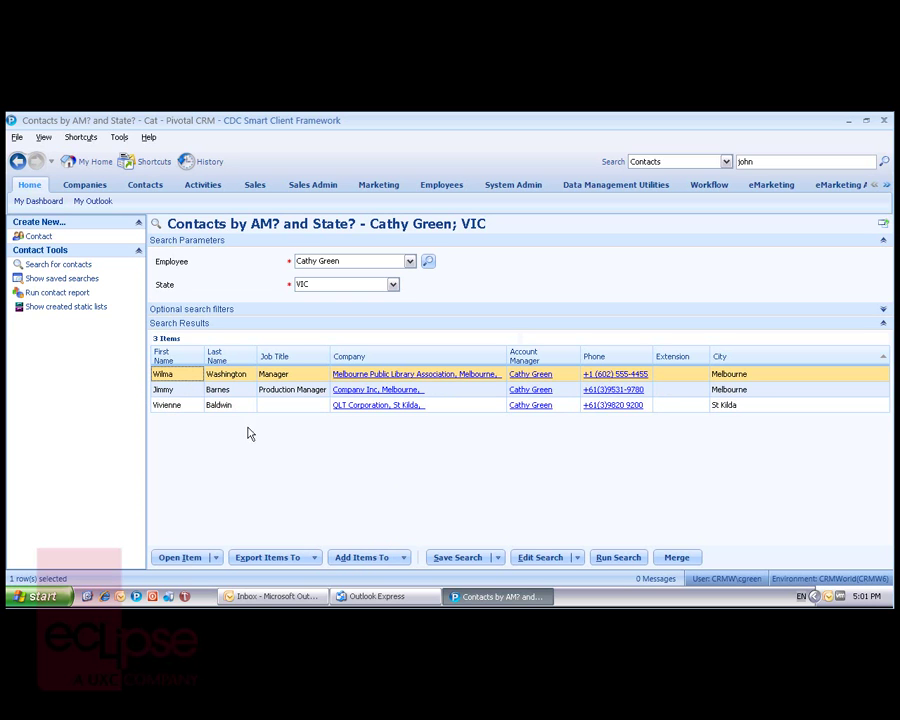
left_click(405, 557)
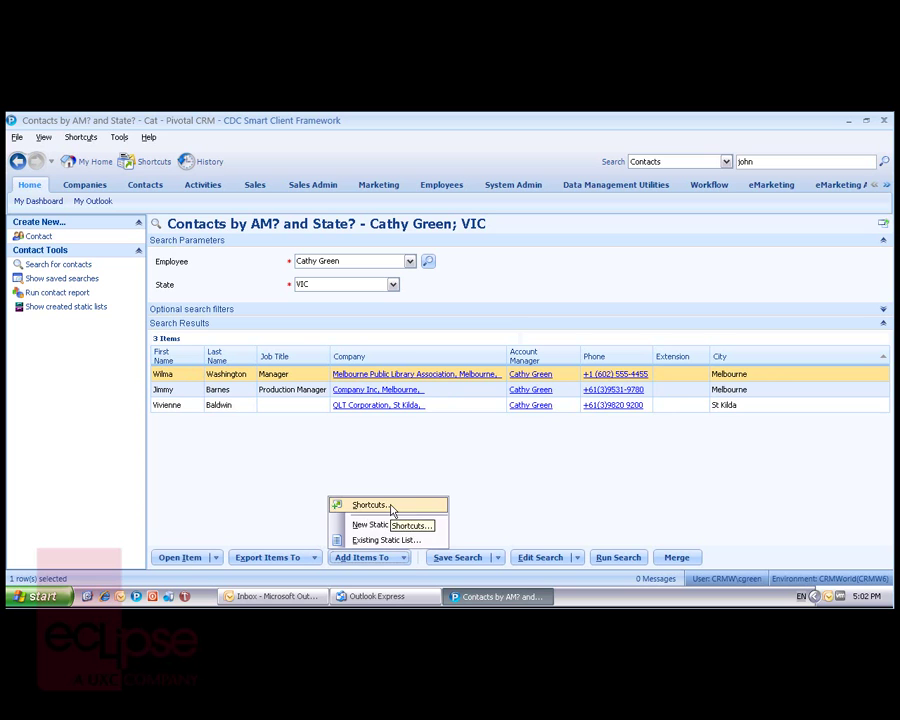
left_click(504, 500)
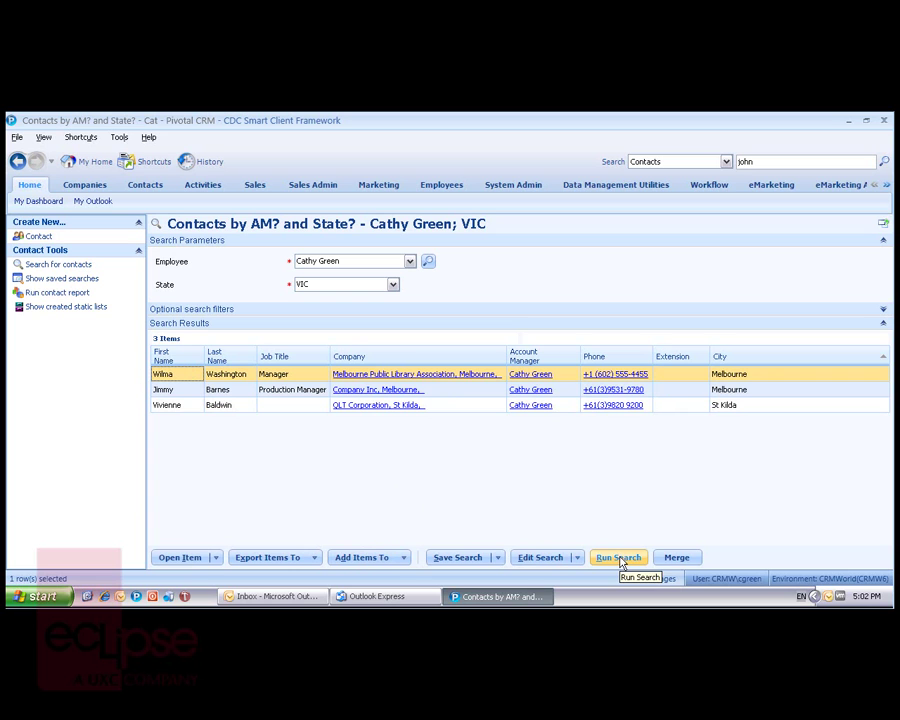
left_click(166, 391, "ctrl")
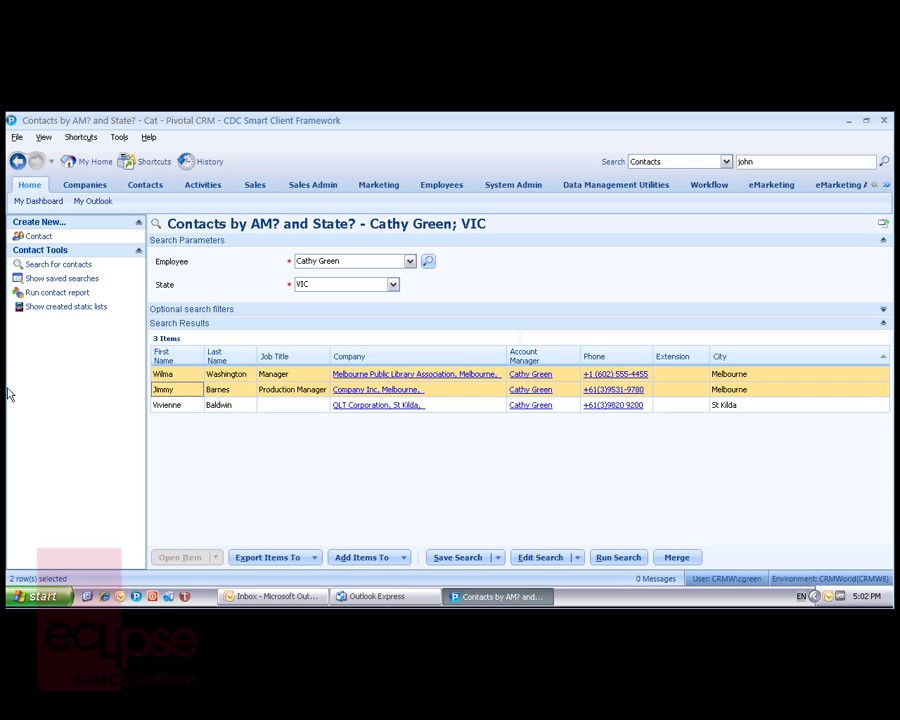
Start a new basic search from the home page and set it to search Contacts
left_click(93, 163)
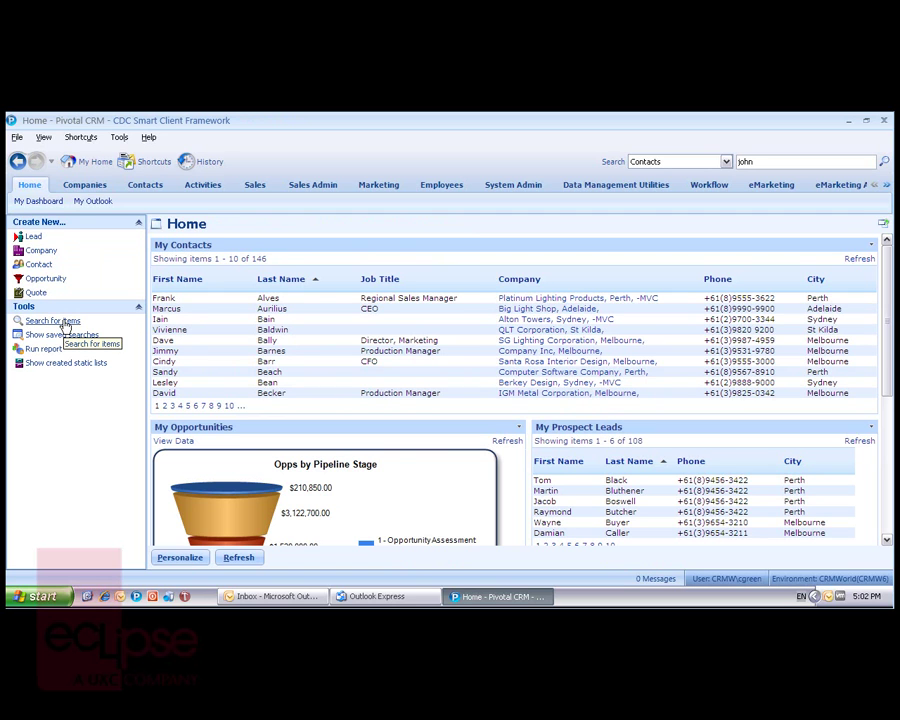
left_click(55, 320)
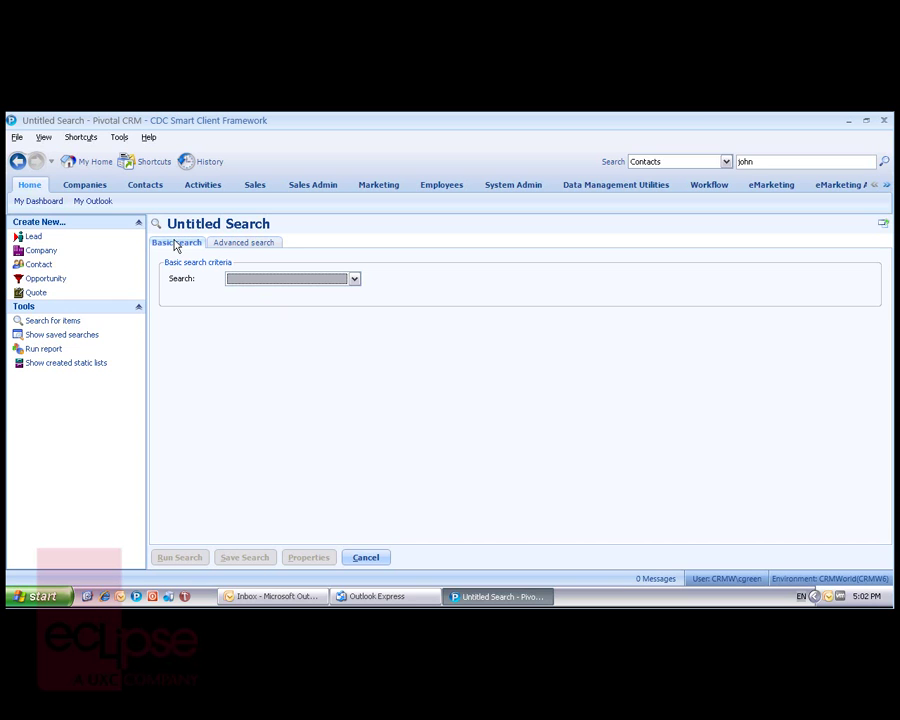
left_click(354, 280)
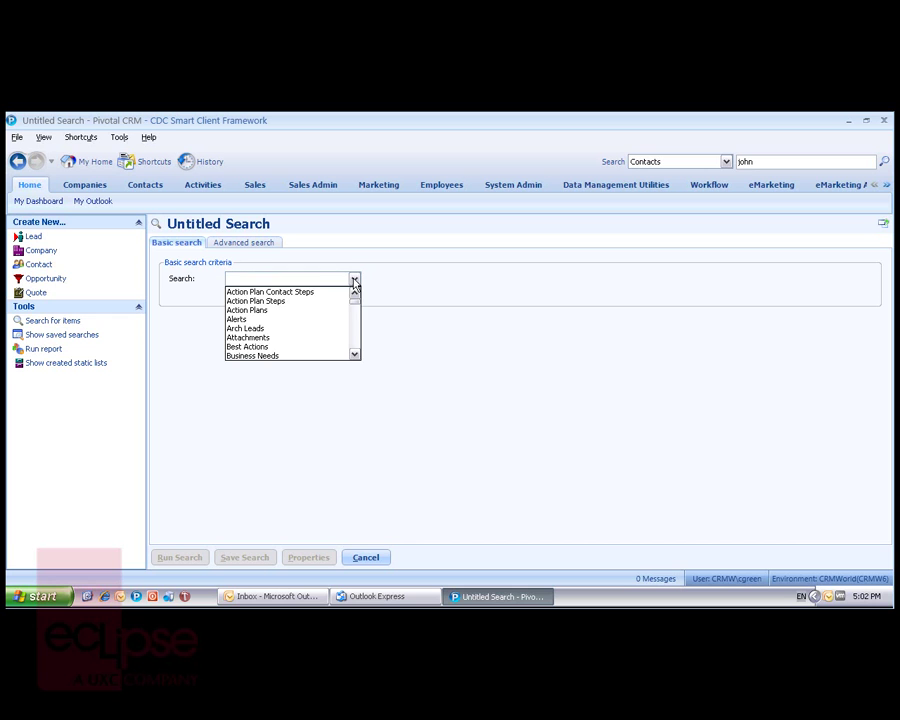
left_click(354, 345)
left_click(354, 345)
scroll(354, 308, "up", 3)
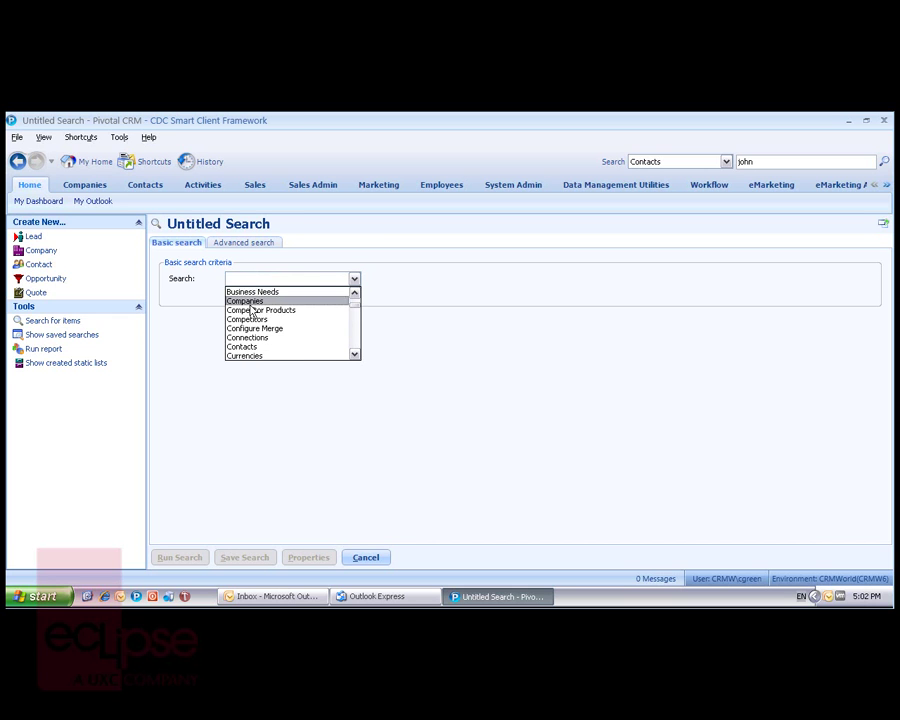
left_click(251, 347)
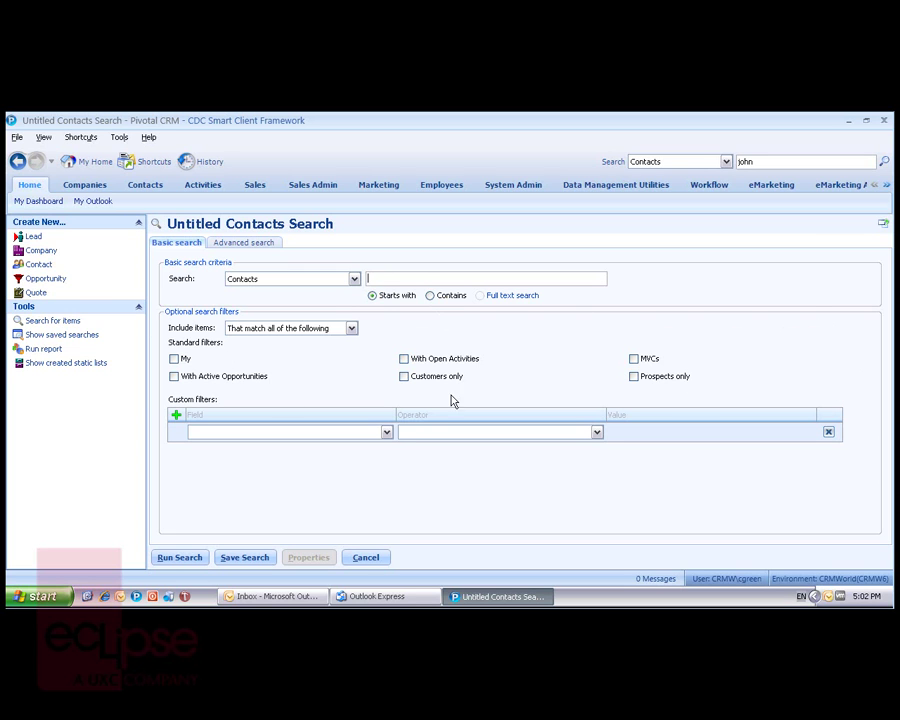
Add a custom filter for City = Perth to the contacts search and run it
left_click(387, 432)
scroll(387, 493, "down", 3)
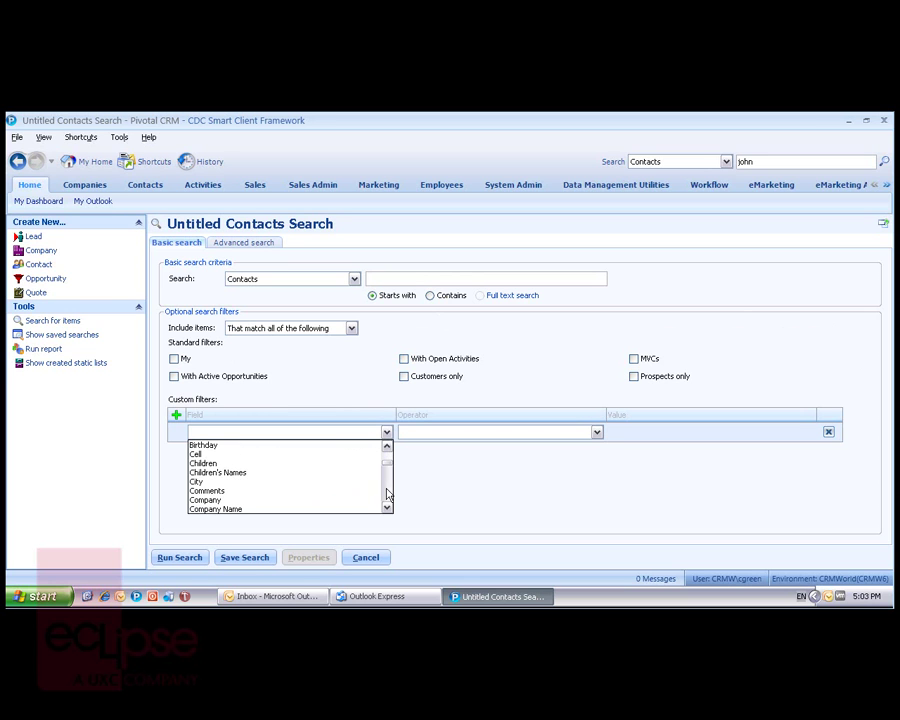
left_click(295, 484)
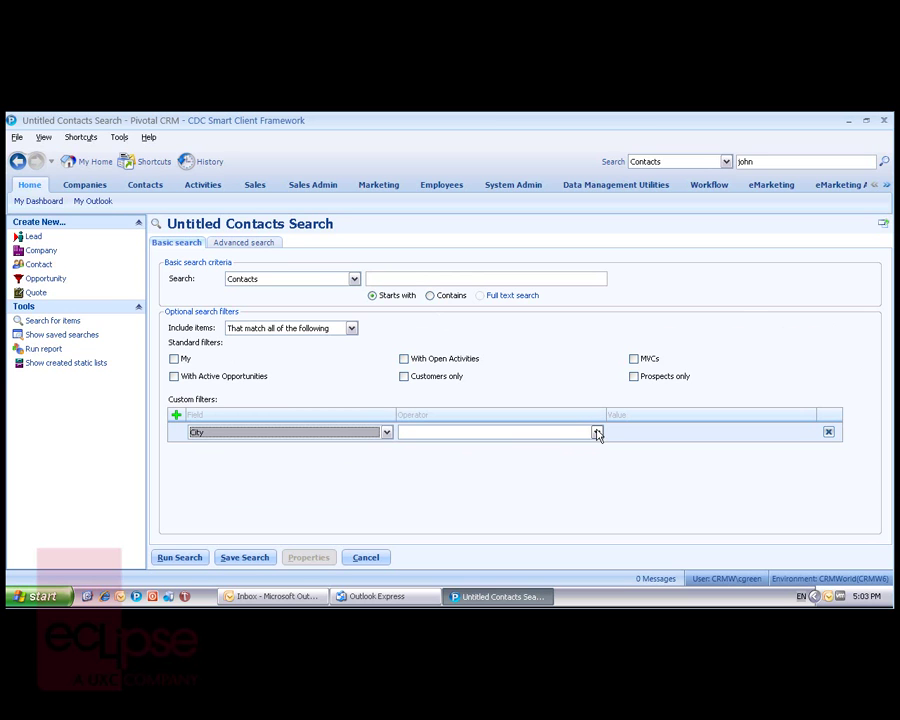
left_click(597, 432)
left_click(504, 467)
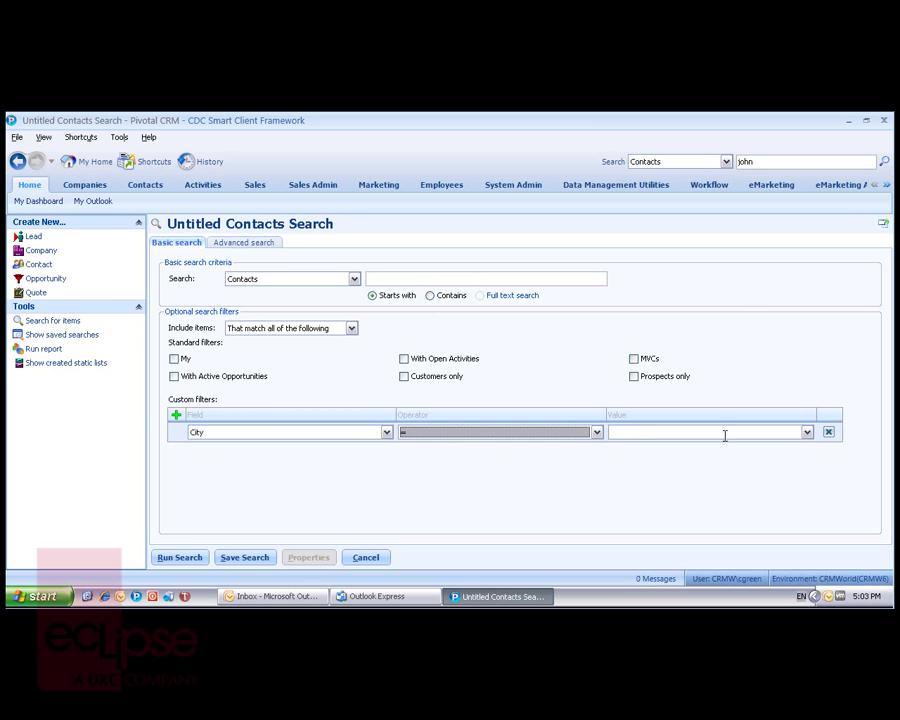
left_click(810, 434)
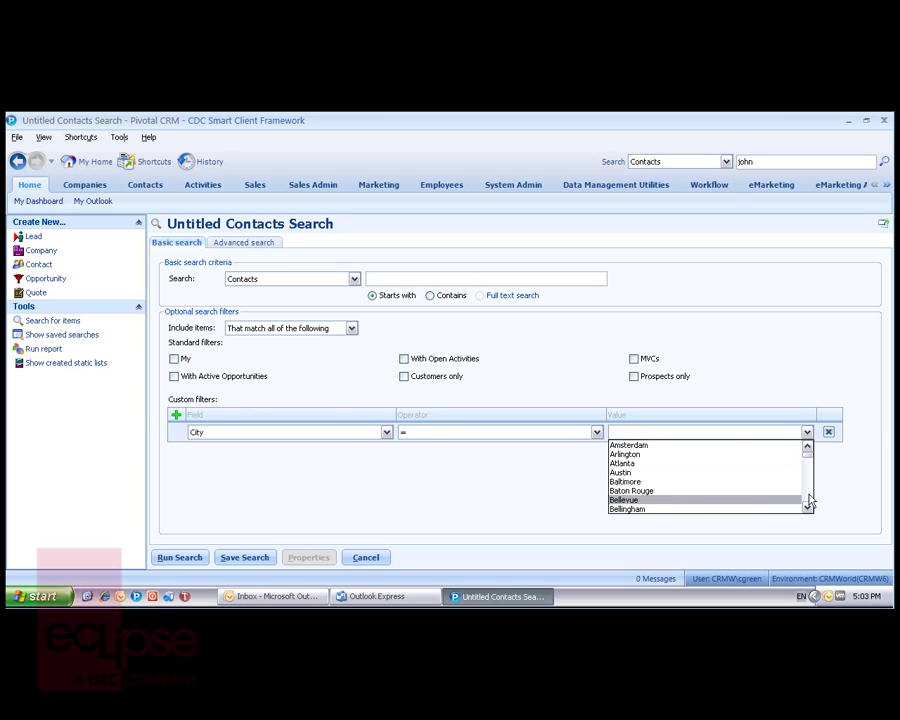
scroll(810, 500, "down", 8)
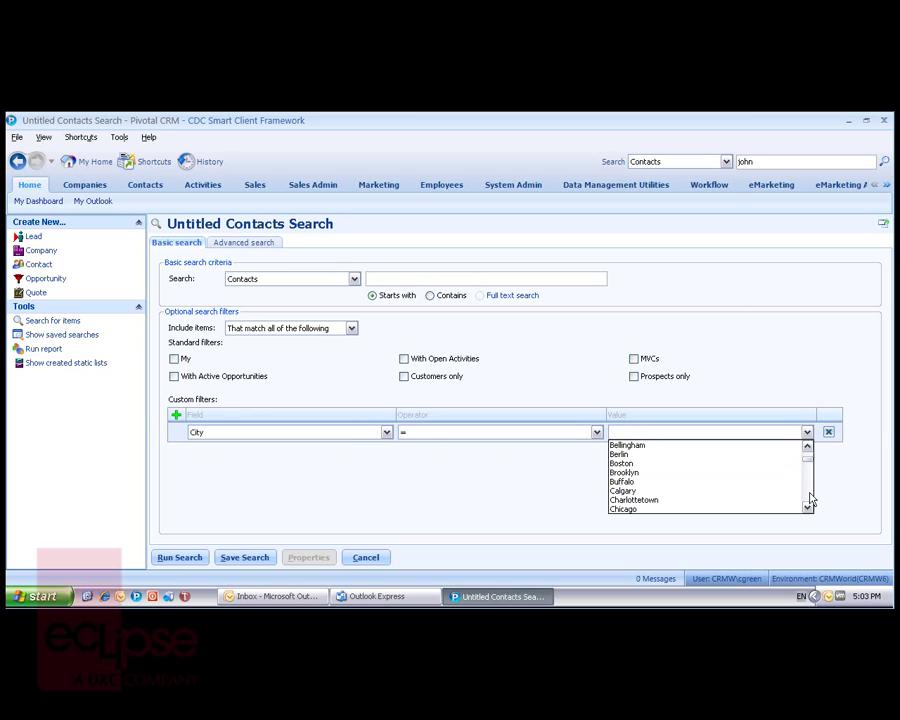
left_click(642, 430)
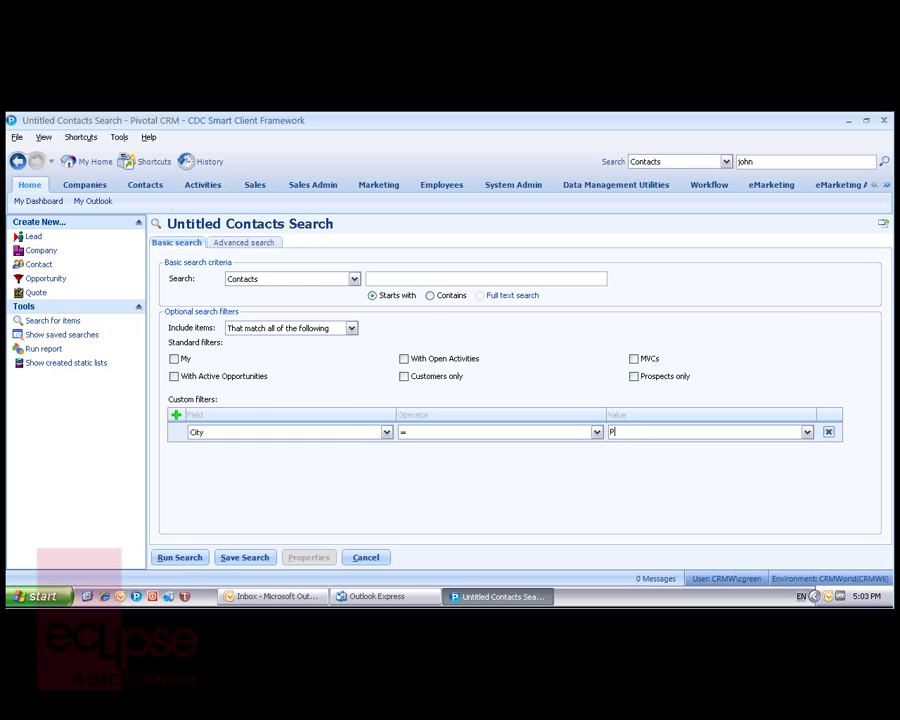
left_click(180, 557)
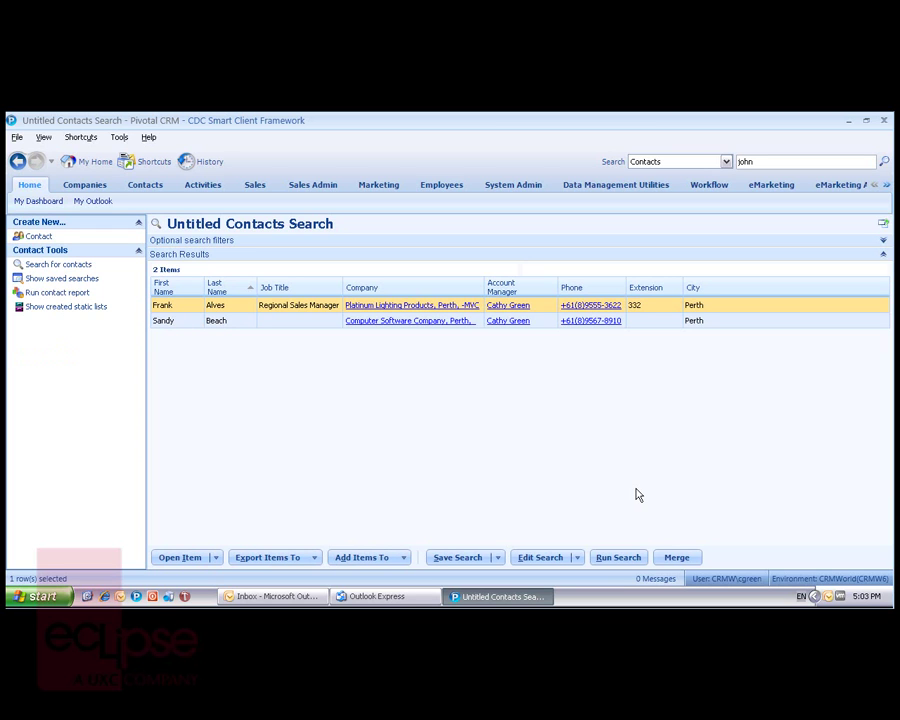
Save the search as "Contacts by City?" with the access type Public Read Only
left_click(495, 557)
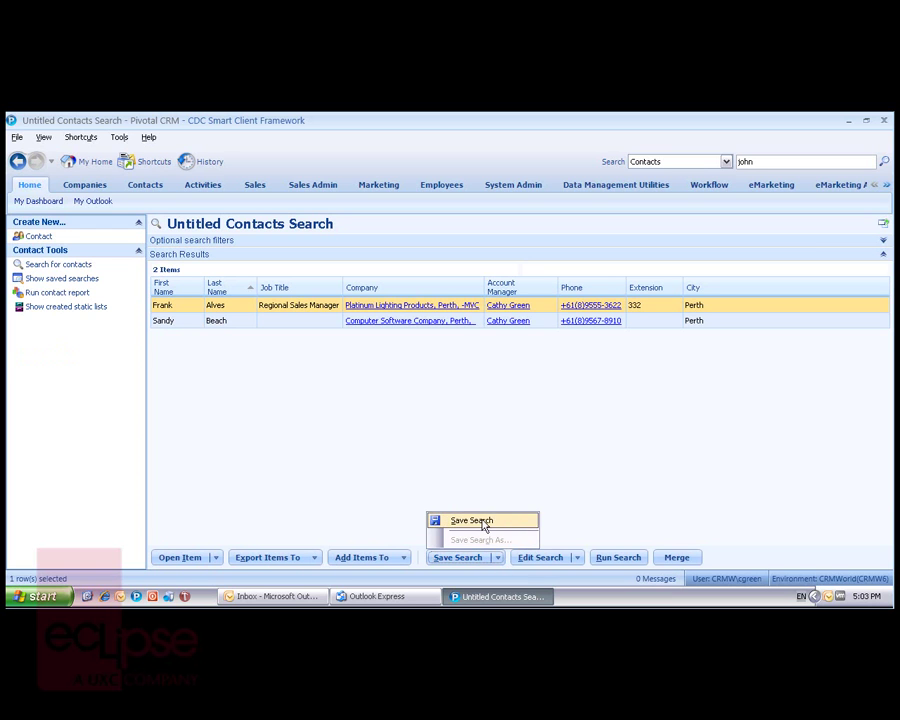
left_click(484, 522)
type("Contacts by City")
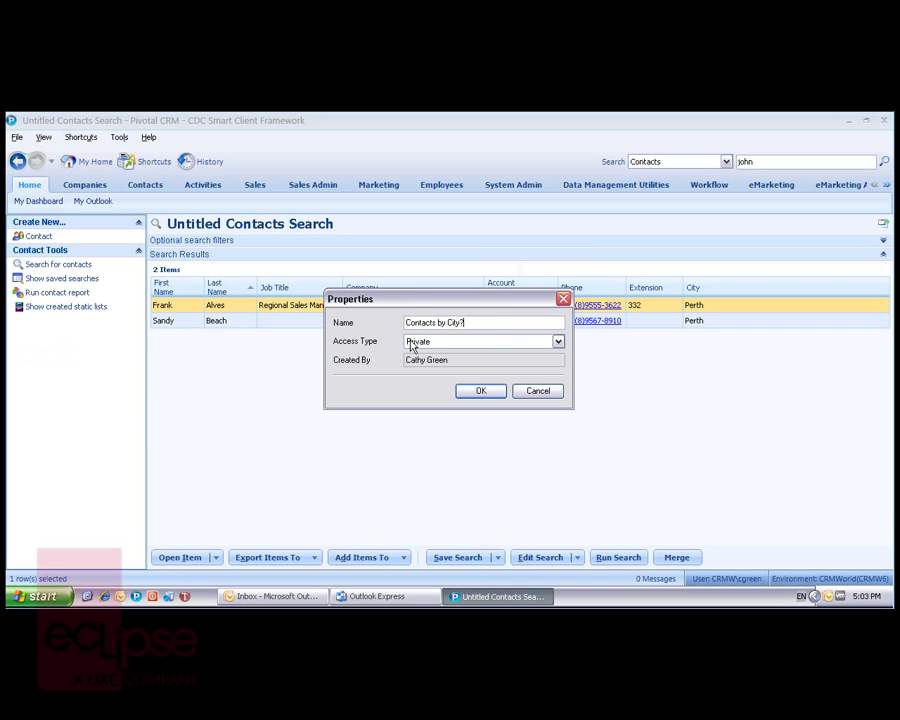
left_click(558, 342)
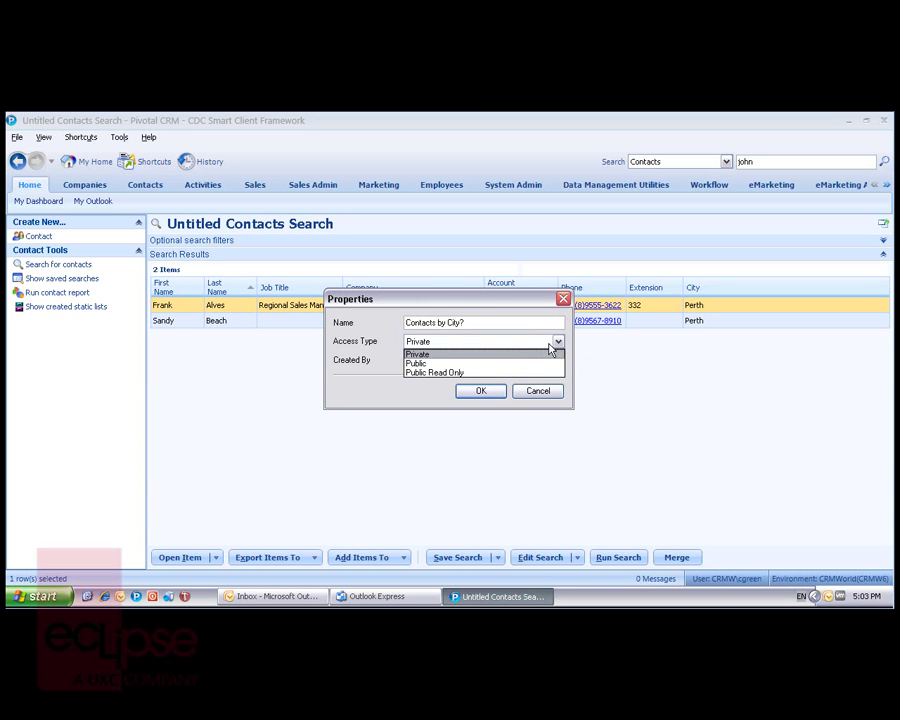
left_click(464, 373)
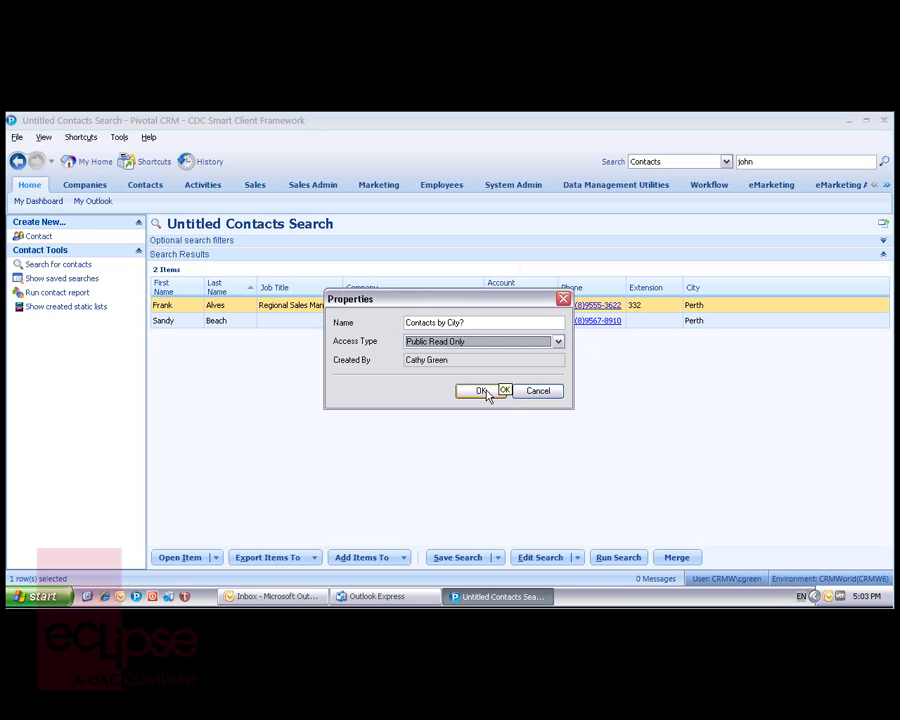
left_click(484, 391)
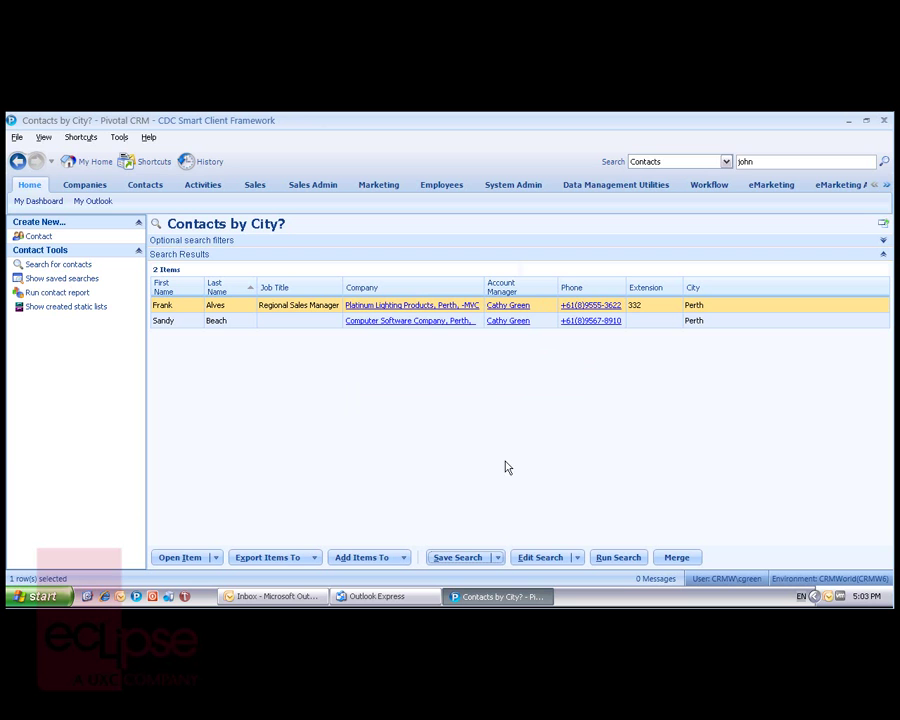
Return to the home page and start a new advanced search with Contacts as its primary table
left_click(18, 161)
left_click(18, 161)
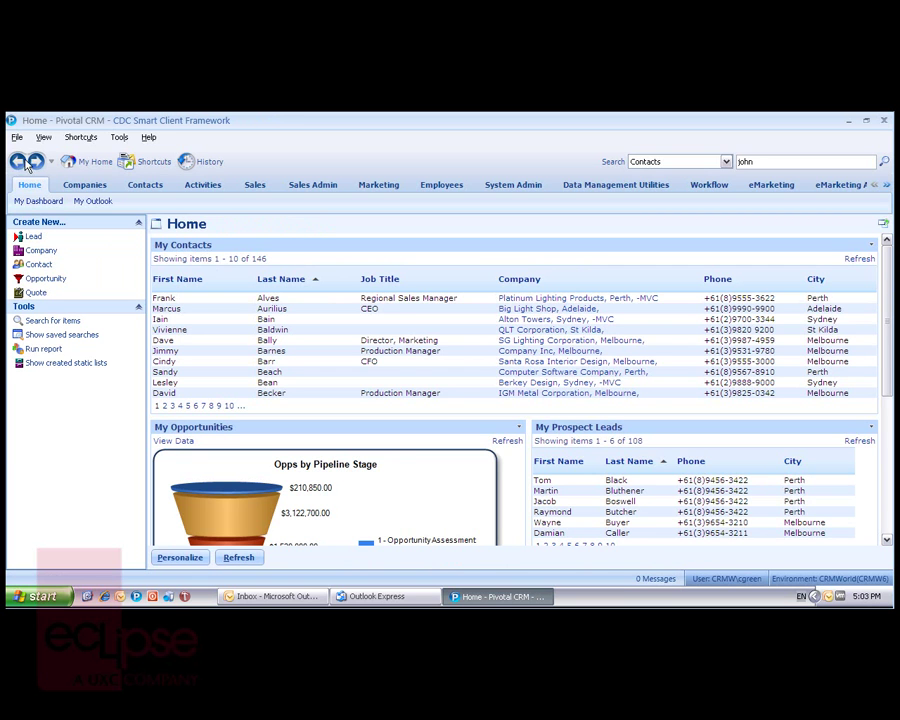
left_click(70, 320)
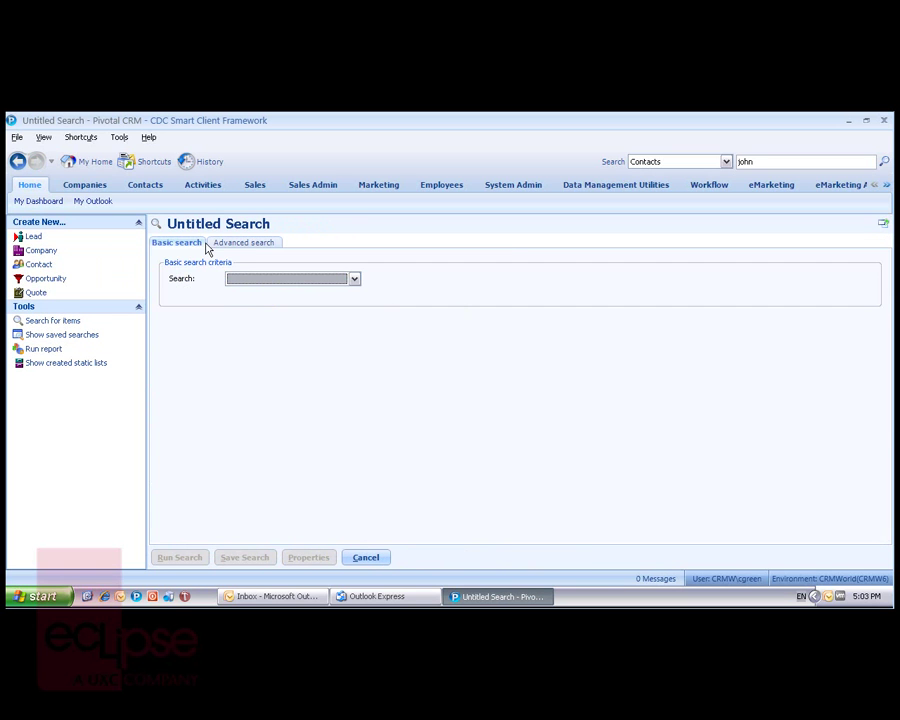
left_click(237, 247)
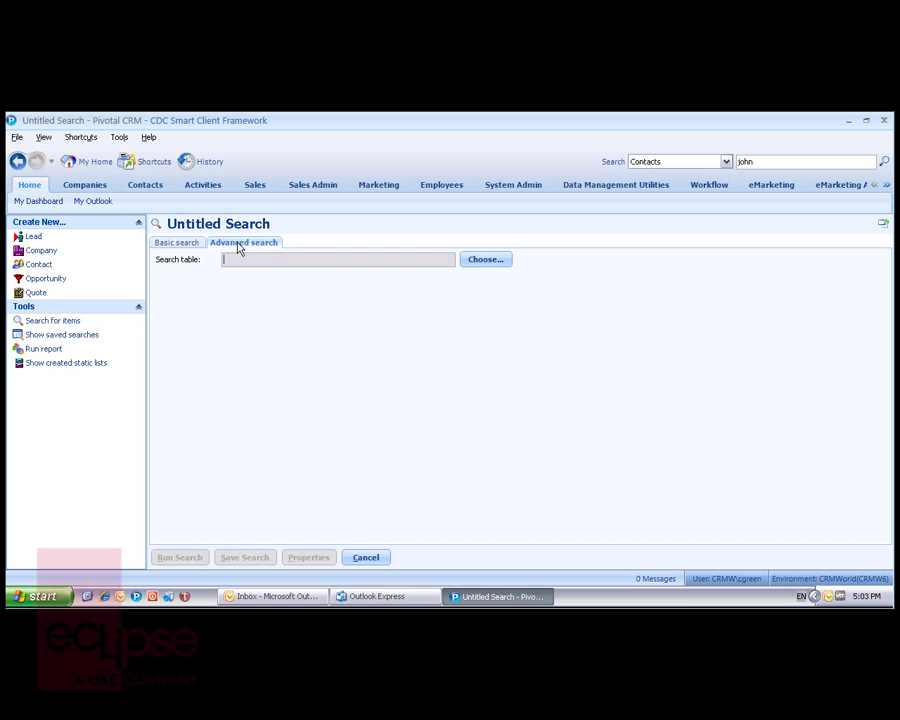
left_click(479, 261)
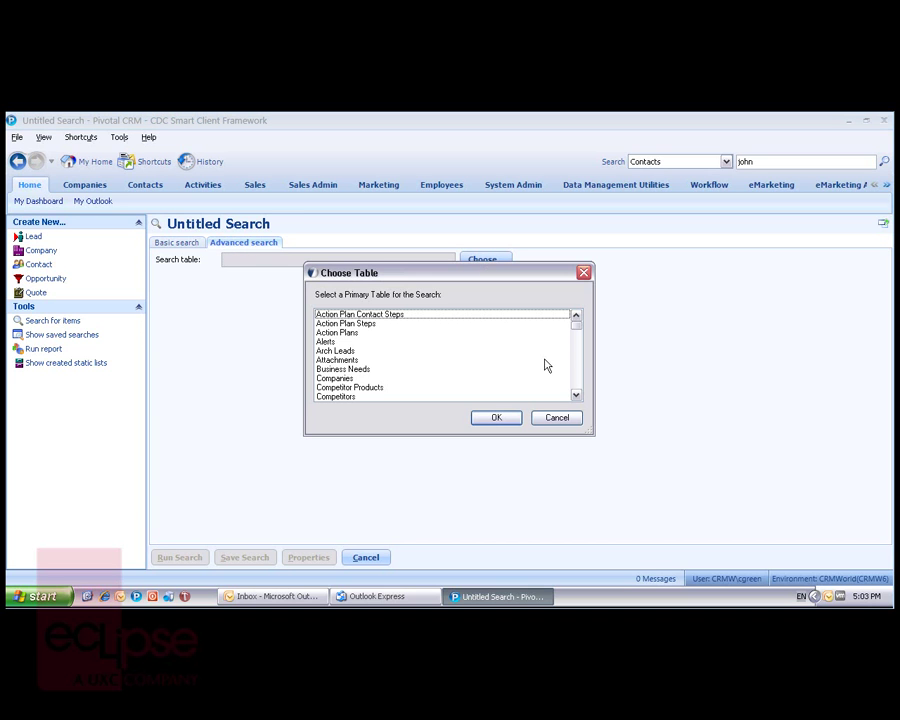
left_click(576, 383)
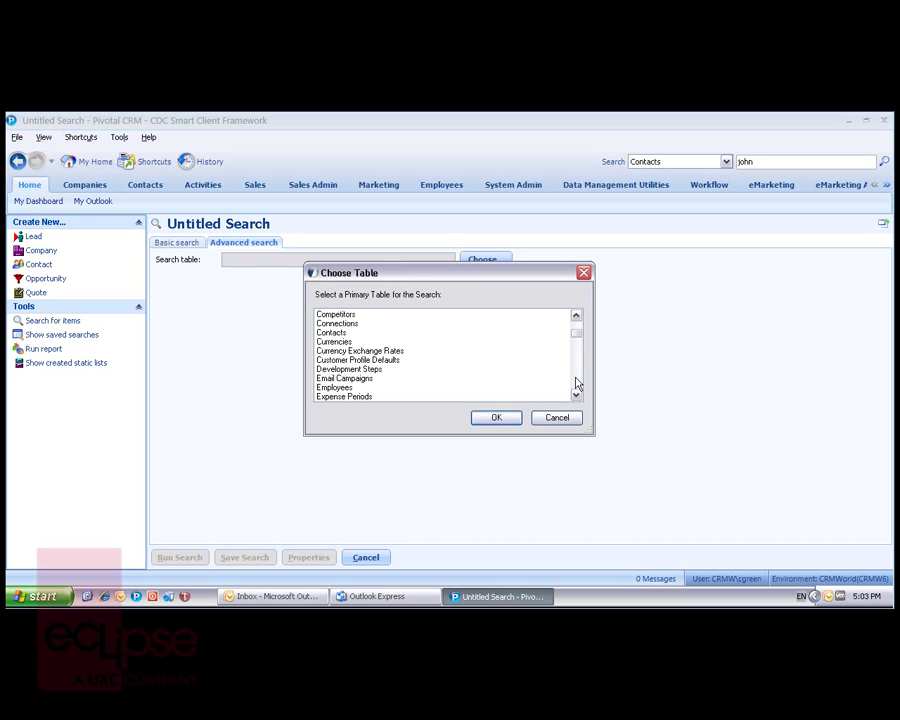
left_click(340, 332)
left_click(500, 419)
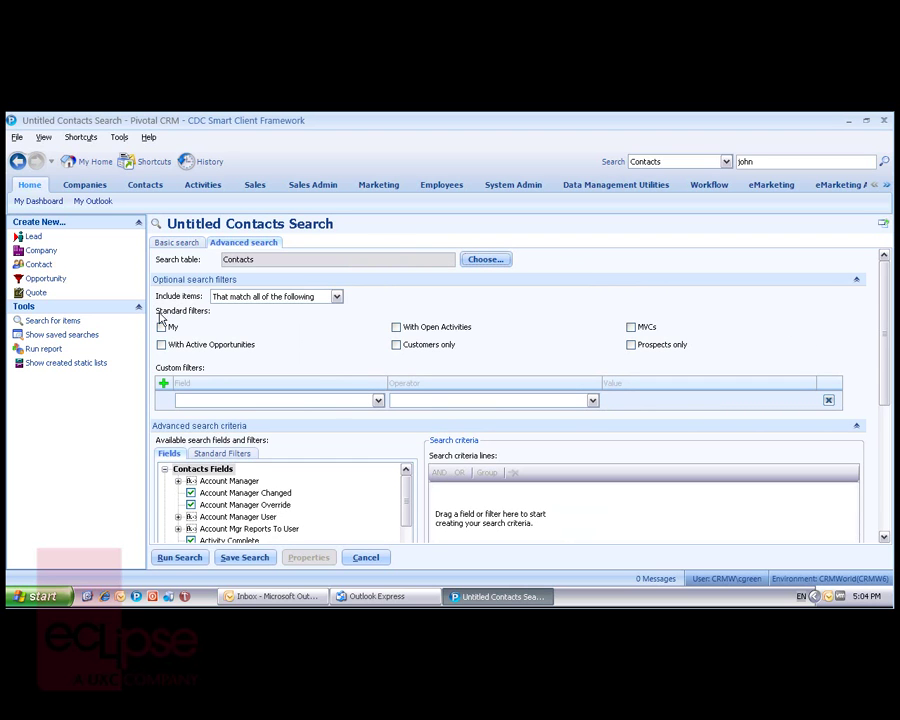
Collapse the optional search filters and examine the available contact fields, the Contacts secondaries and the employee fields under Account Manager
left_click(855, 282)
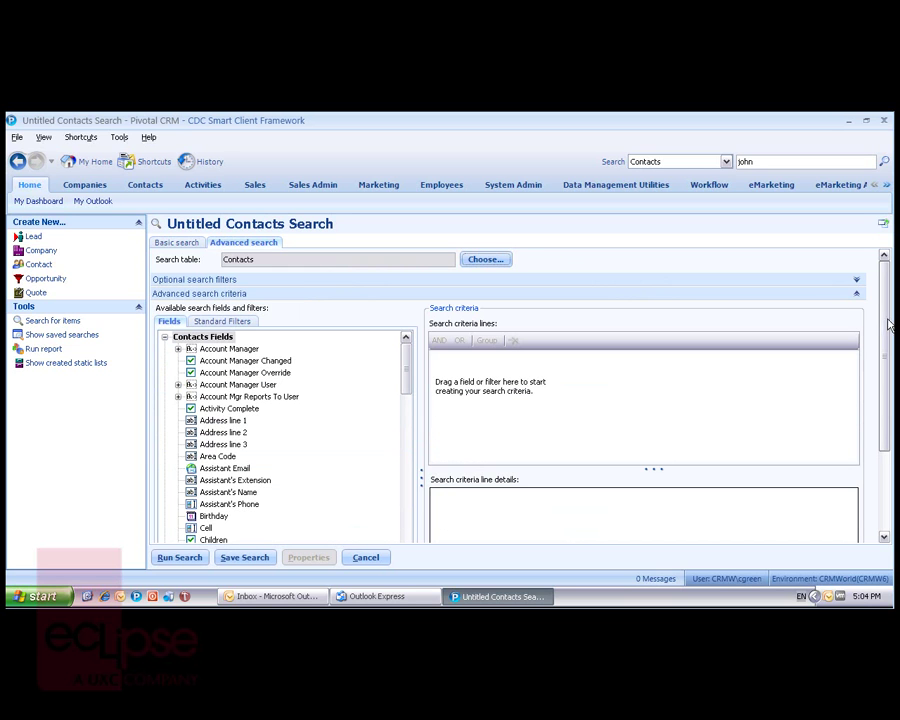
left_click_drag(884, 325, 885, 333)
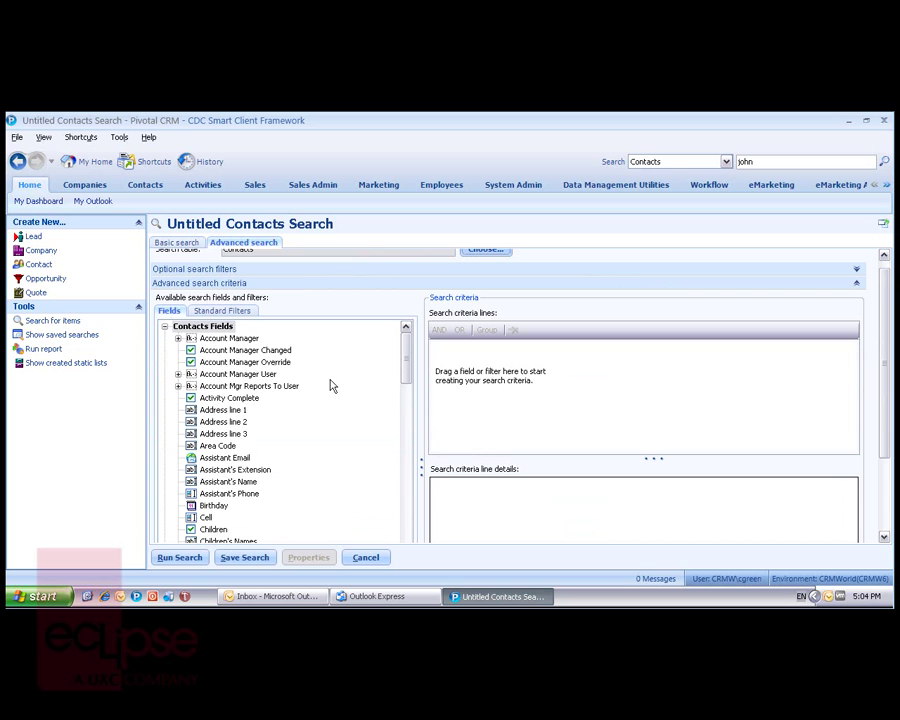
scroll(406, 371, "down", 1)
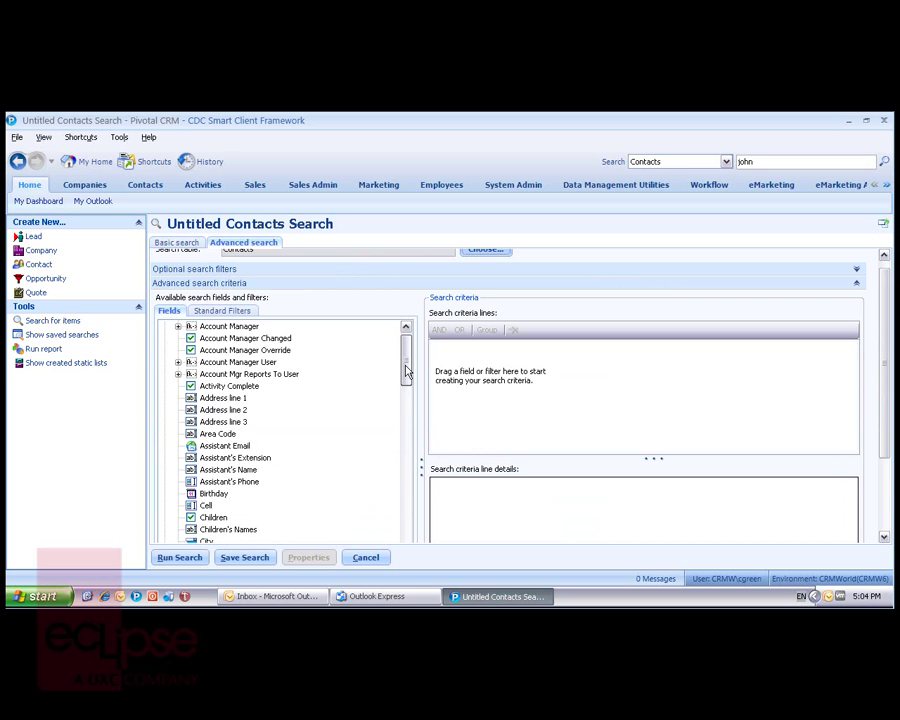
left_click_drag(406, 371, 416, 532)
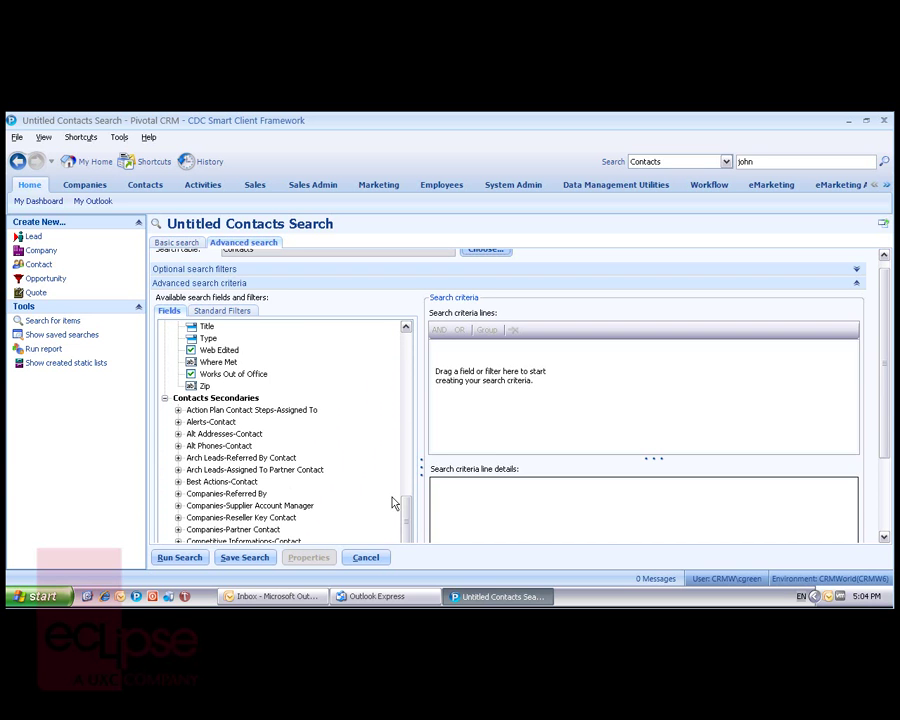
left_click_drag(407, 521, 403, 357)
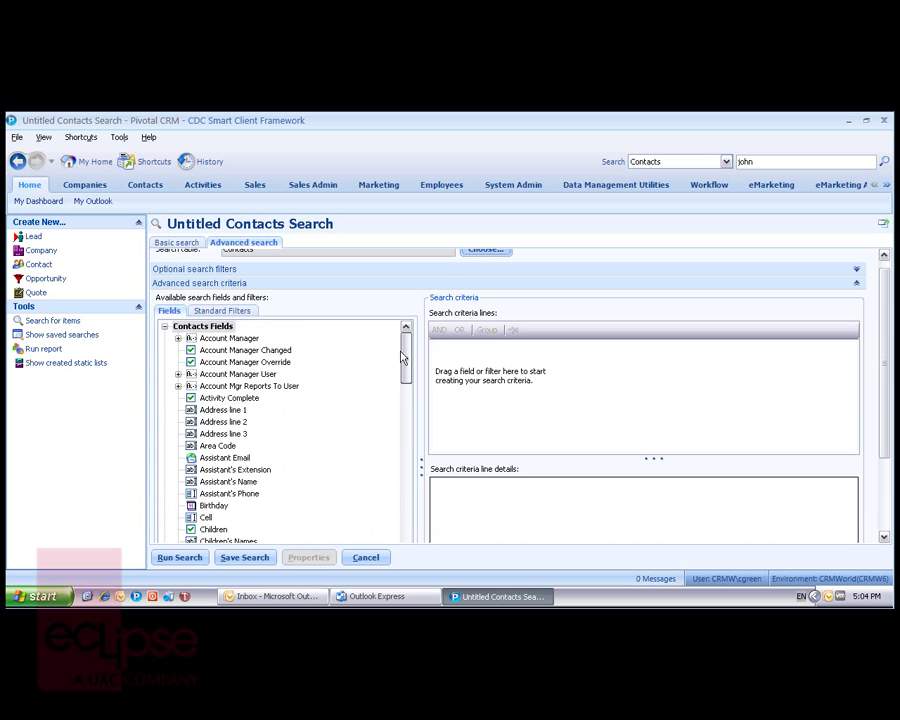
left_click(179, 338)
left_click(190, 281)
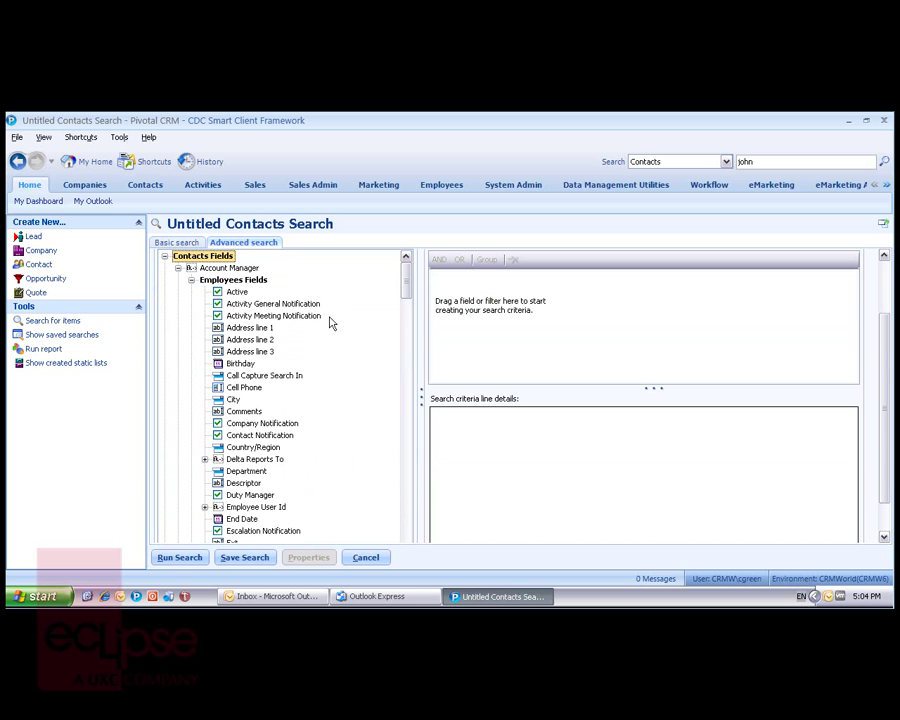
left_click(190, 281)
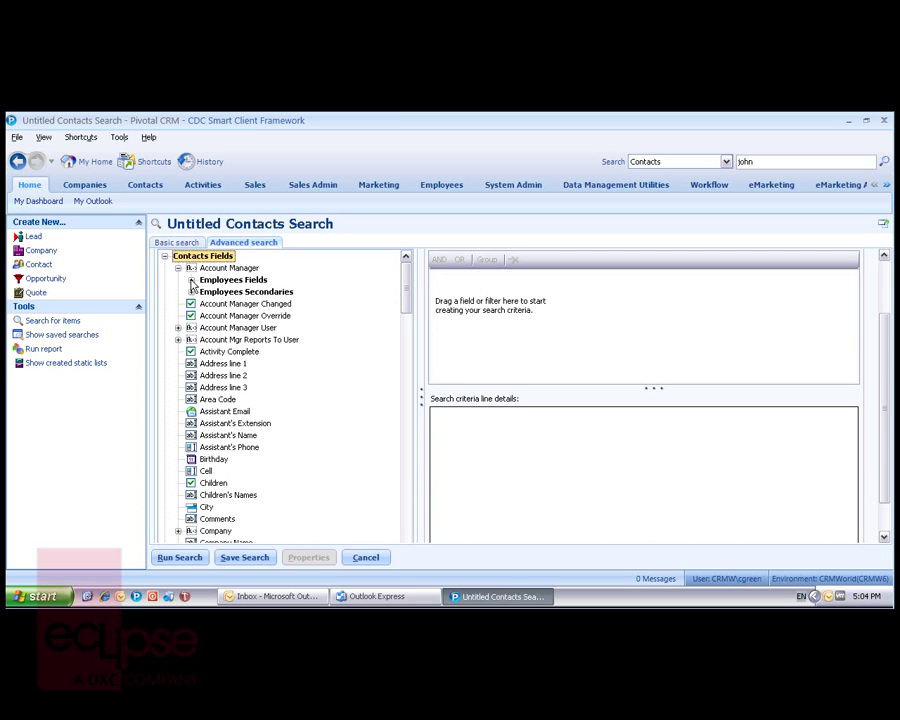
left_click(178, 268)
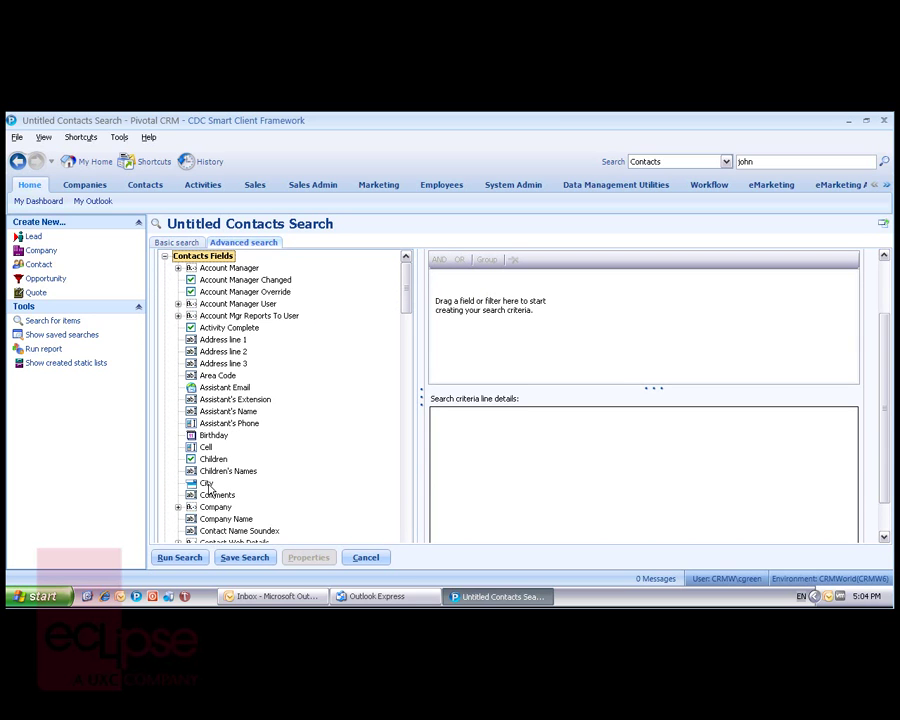
Add the contact fields City and Type as search criteria joined by AND, setting Open Parameter to Yes for both
left_click_drag(206, 483, 412, 448)
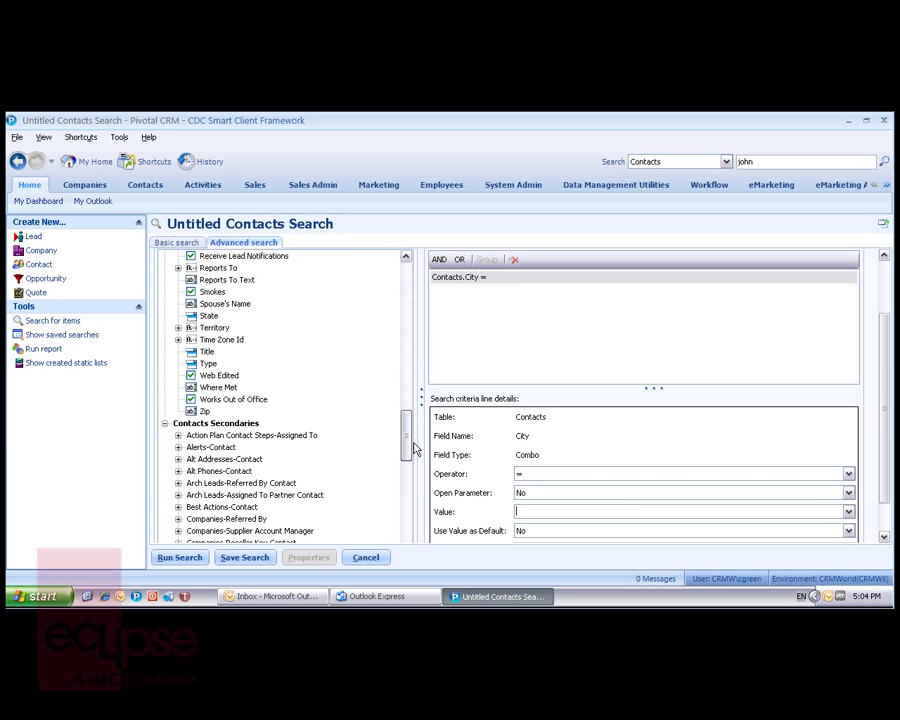
left_click_drag(210, 365, 480, 297)
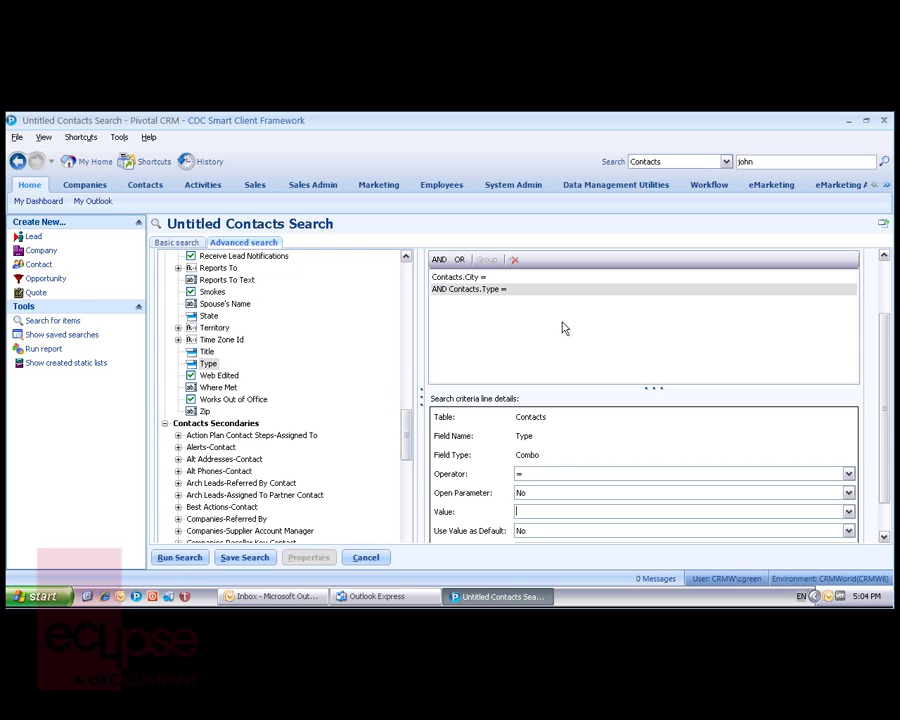
left_click(470, 278)
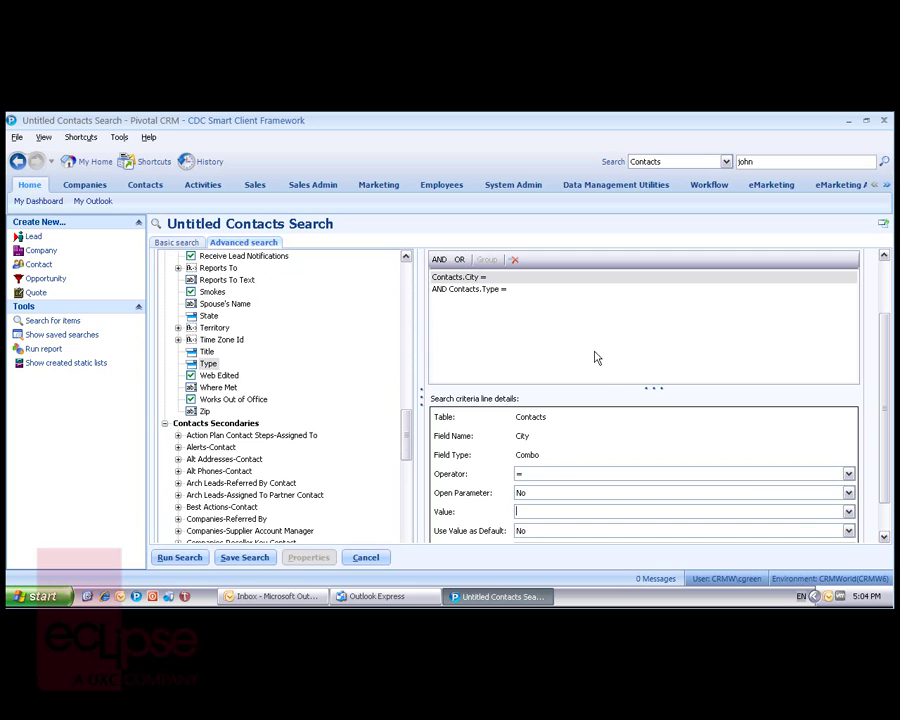
left_click(827, 494)
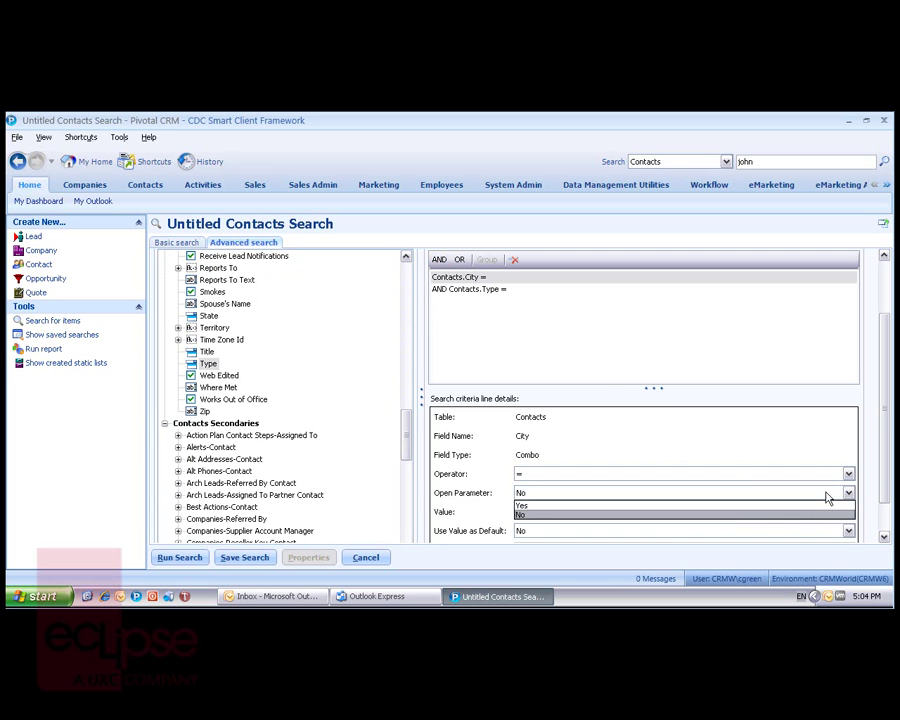
left_click(733, 505)
left_click(501, 290)
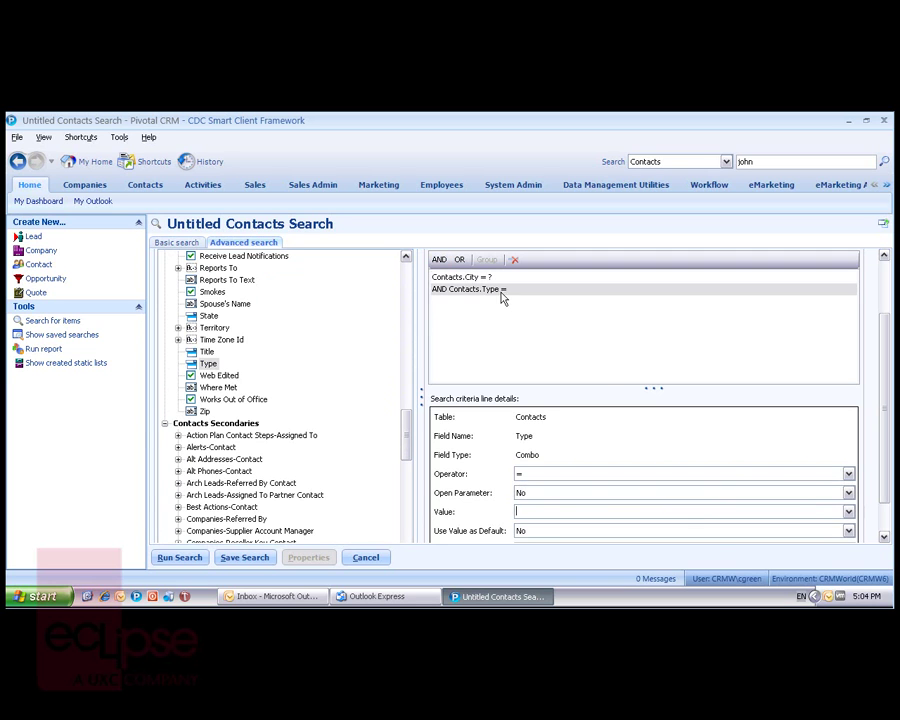
left_click(848, 494)
left_click(600, 505)
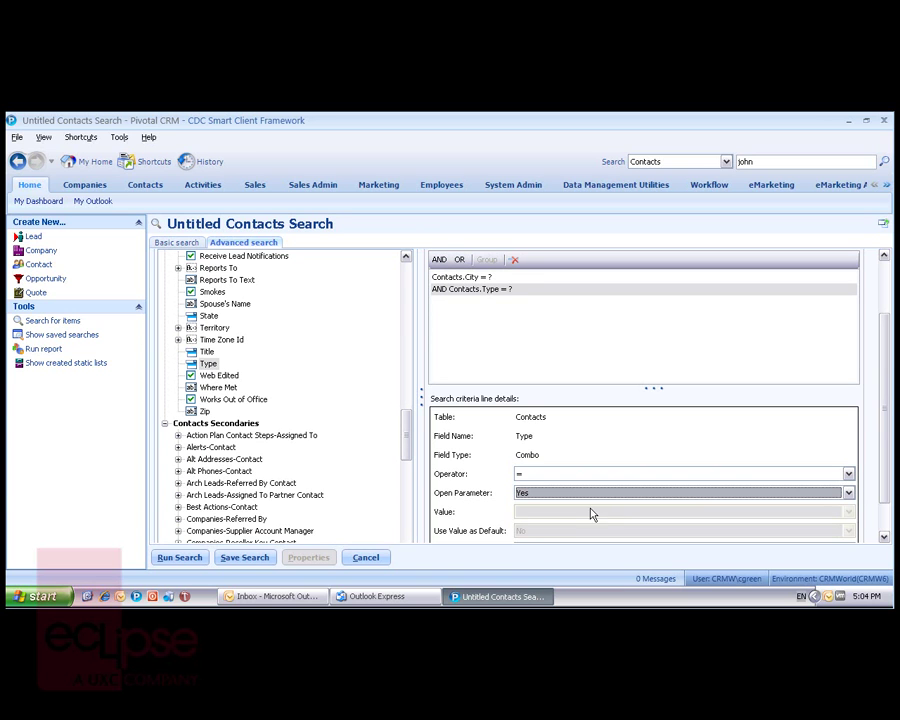
Run the advanced search with the parameters City set to Perth and Type set to Prospect
left_click(181, 557)
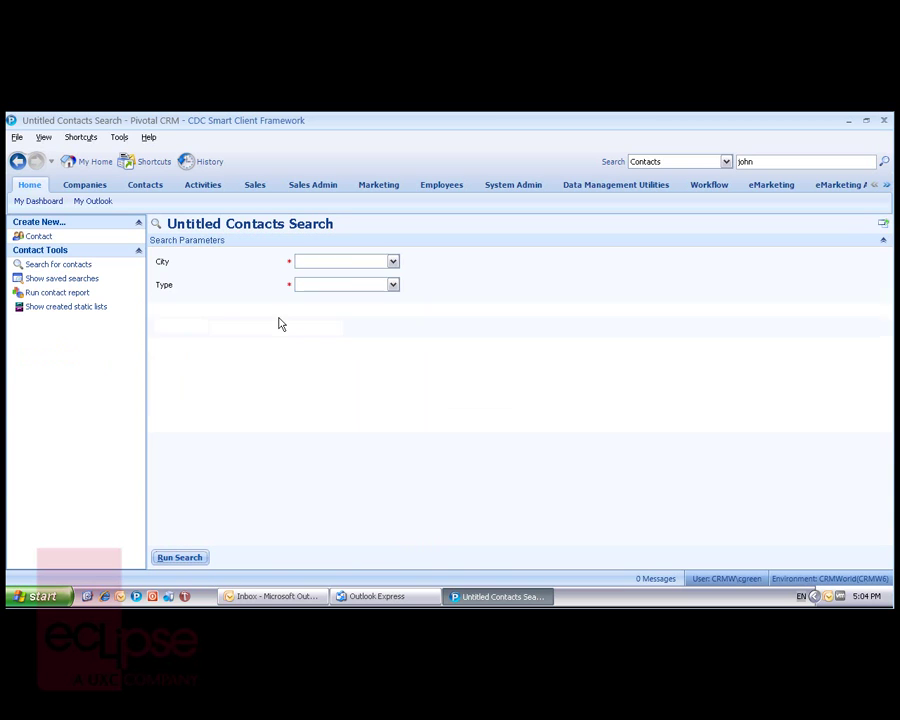
left_click(393, 260)
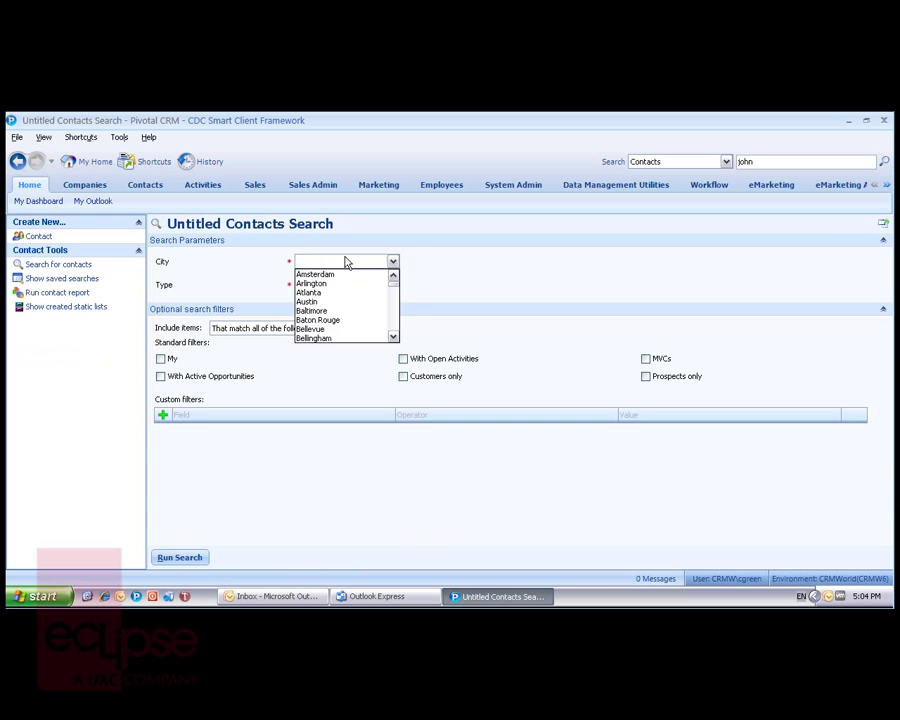
left_click(344, 258)
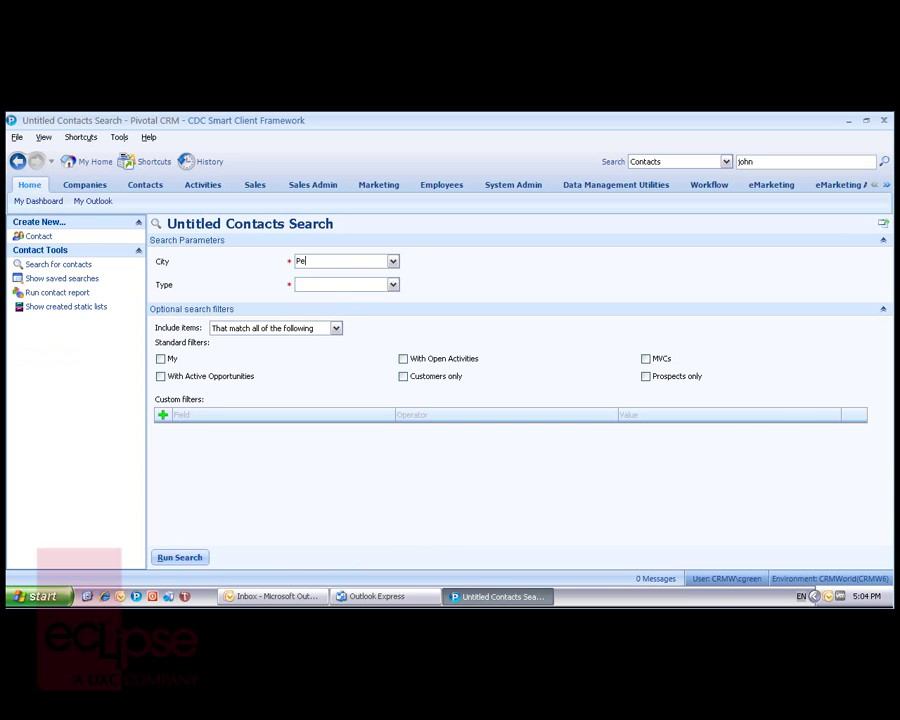
left_click(394, 285)
left_click(332, 296)
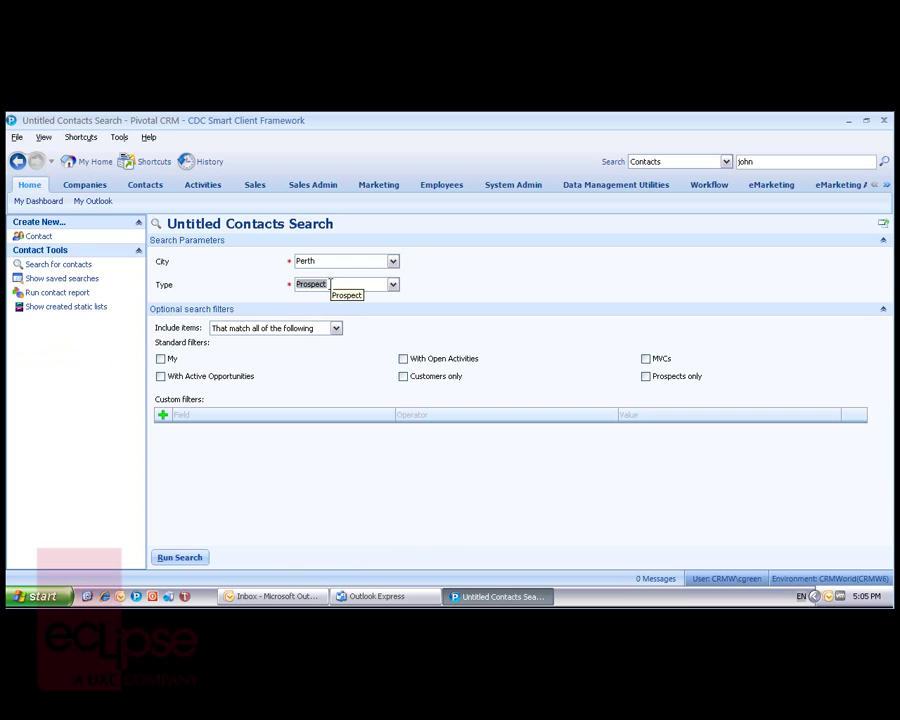
left_click(187, 558)
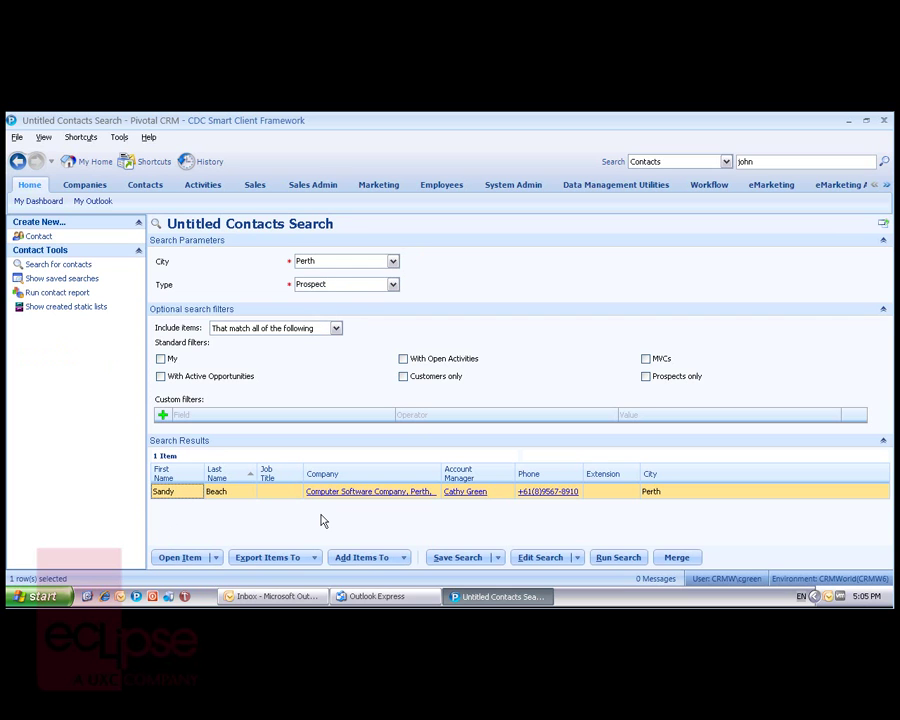